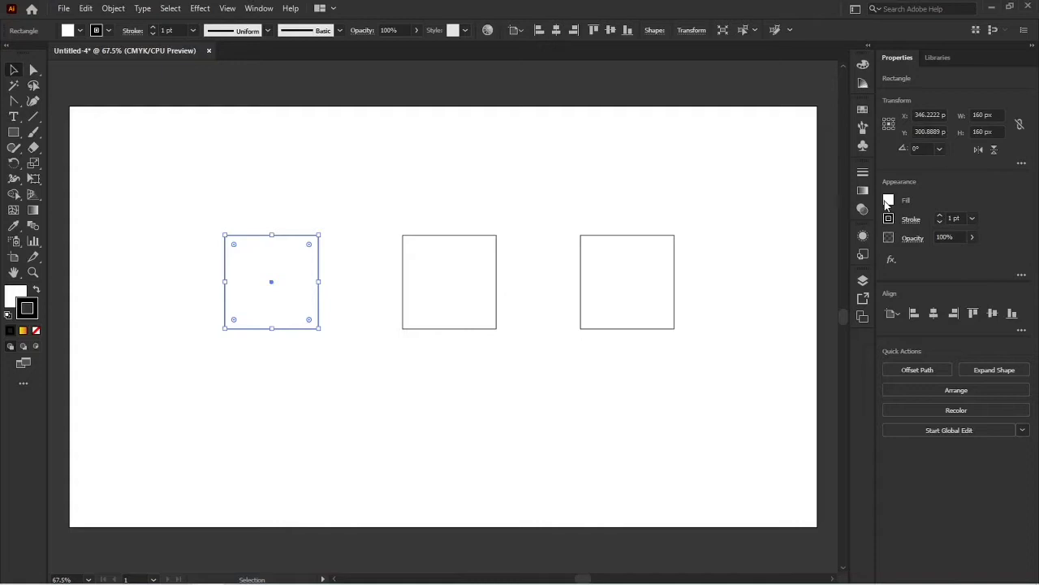
- Fill the first square with a light blue swatch and the middle square with a bright red swatch
click(889, 201)
click(819, 256)
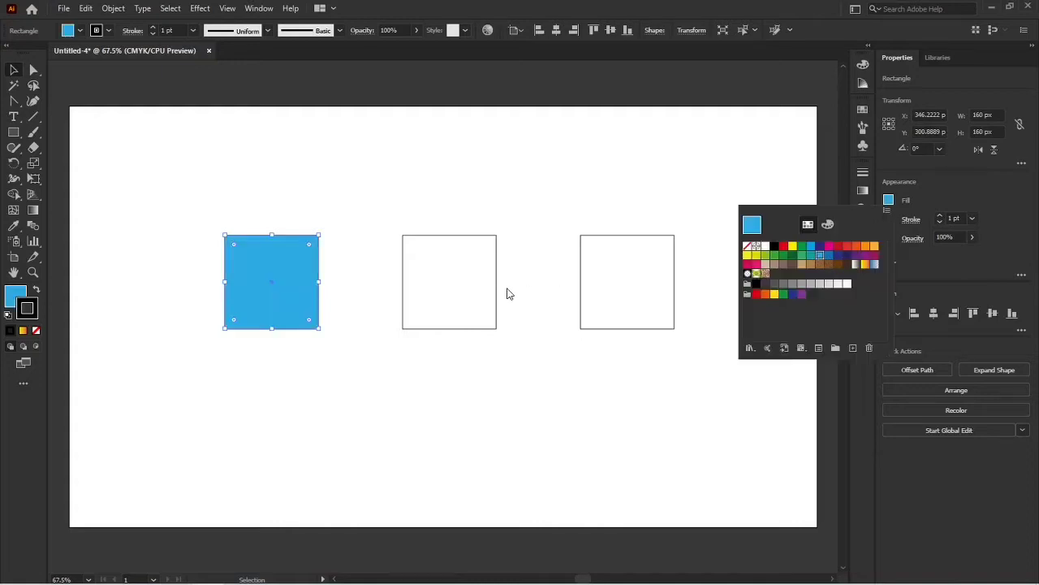
click(491, 292)
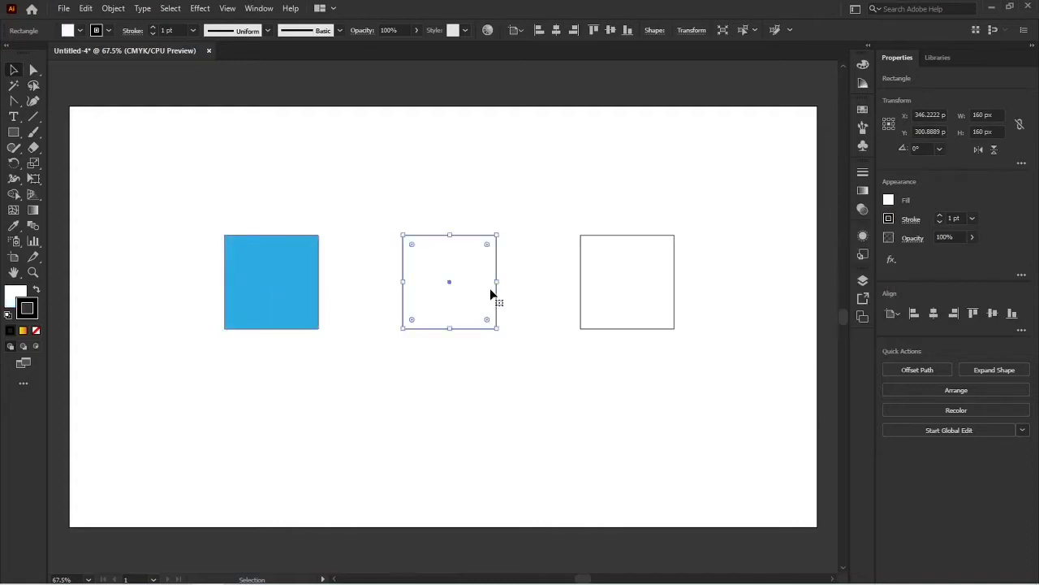
click(888, 201)
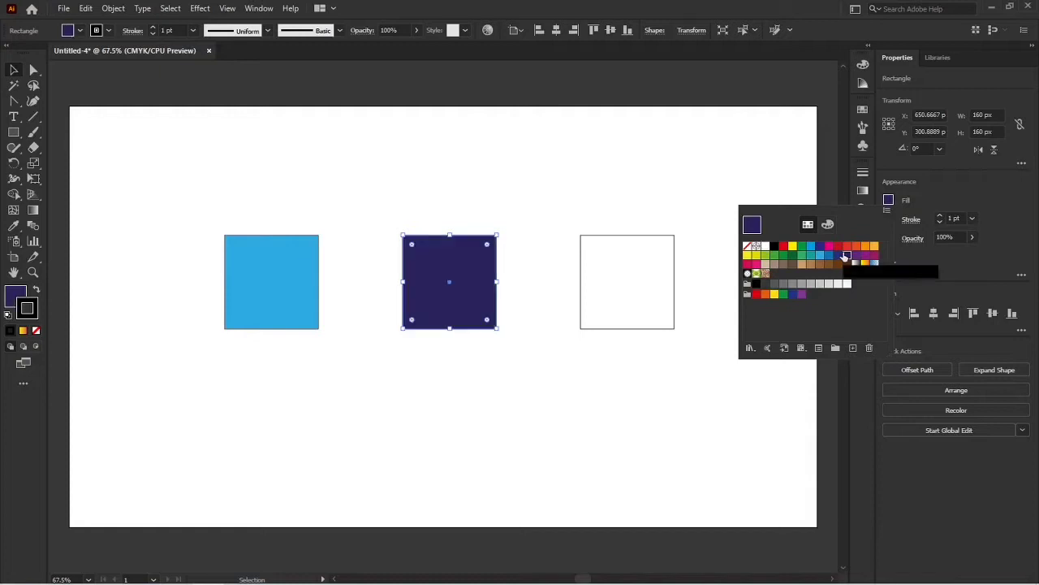
click(848, 246)
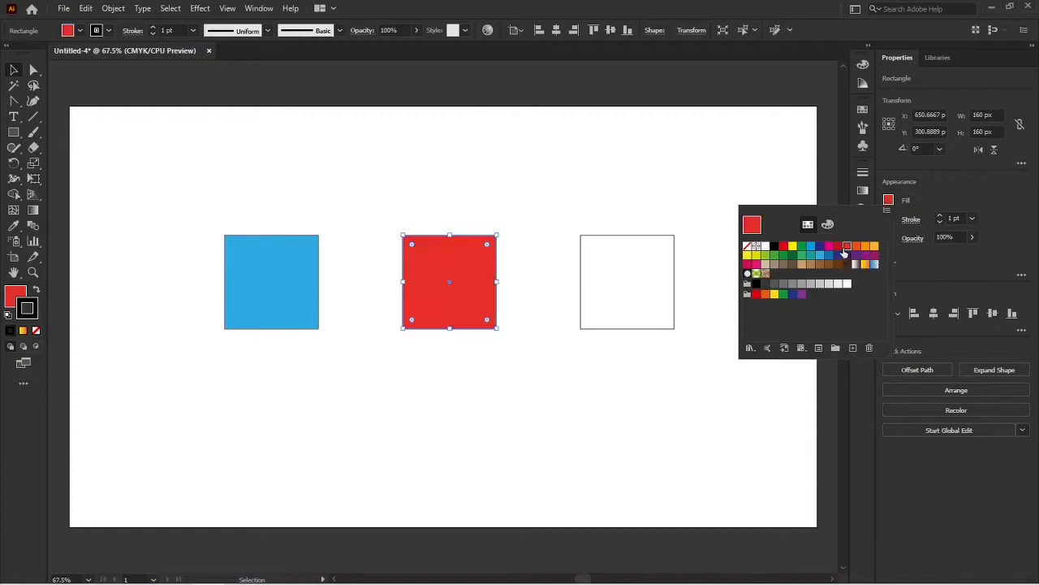
- Fill the third square with the yellow-to-red gradient swatch and deselect it
click(620, 323)
click(889, 202)
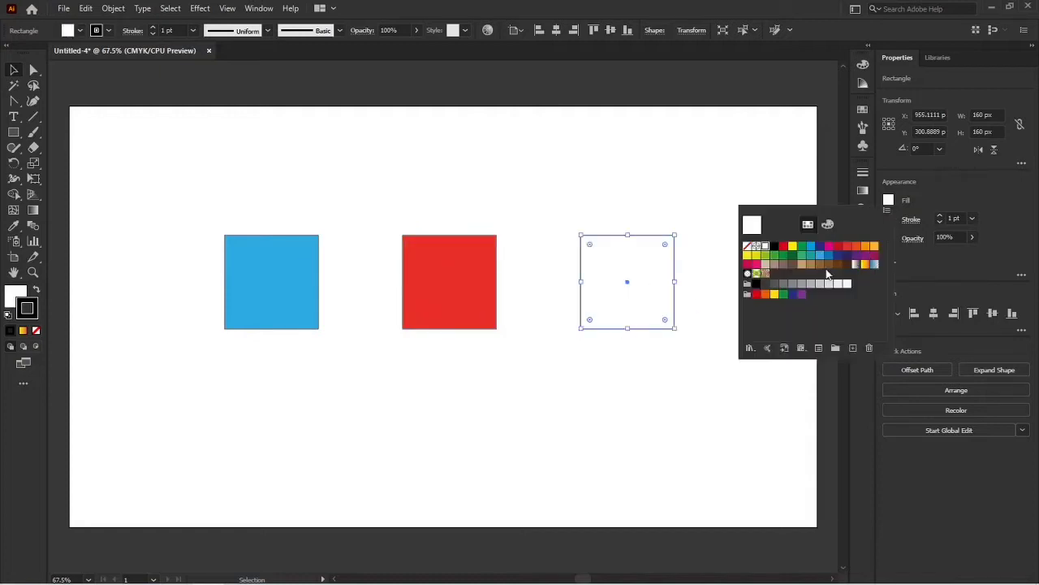
click(865, 264)
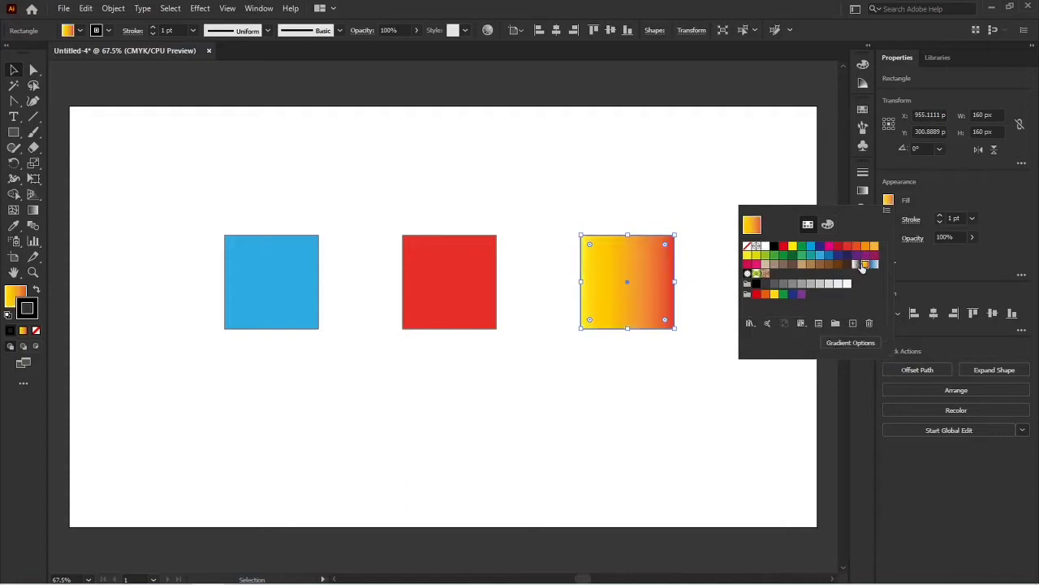
click(642, 366)
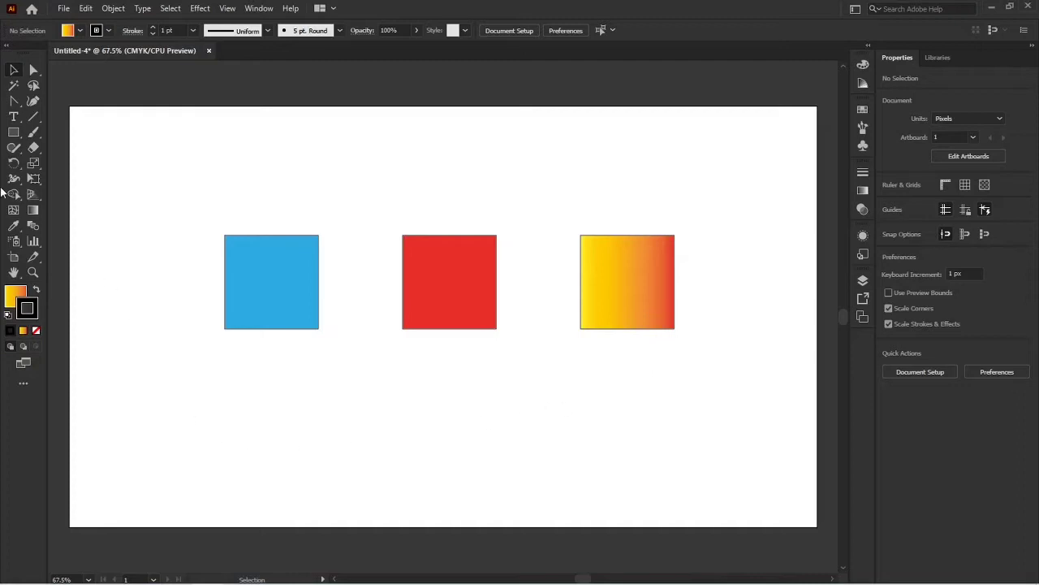
click(12, 226)
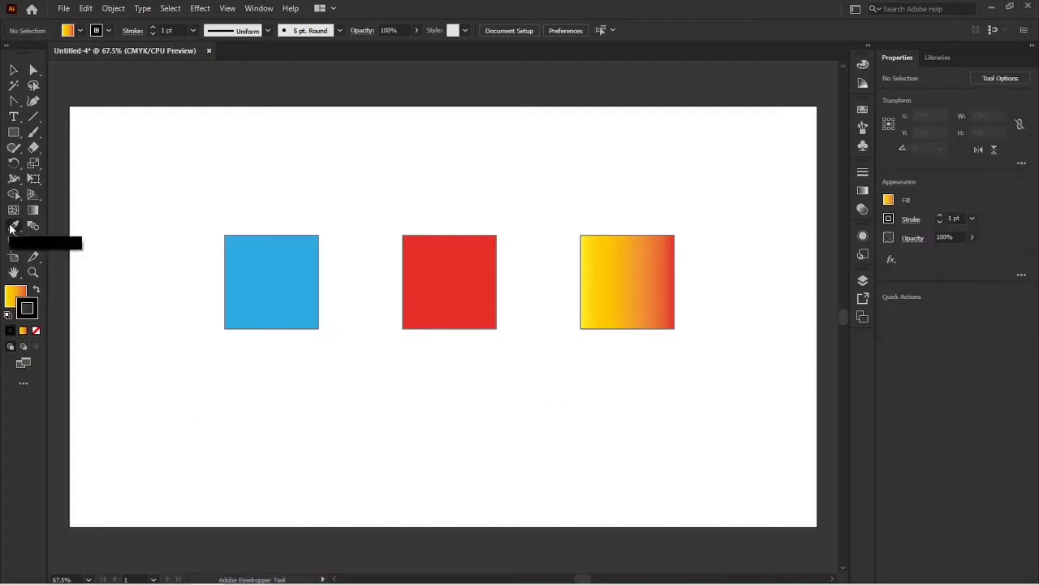
click(183, 397)
key(v)
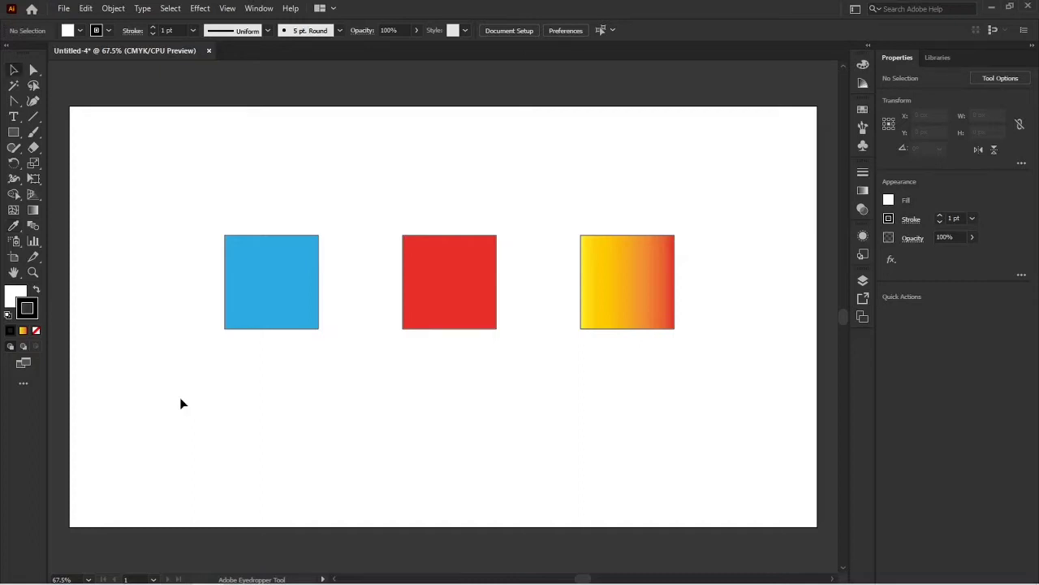
- Try copying the middle square's red fill onto the blue square with the Eyedropper, and undo the change
click(284, 294)
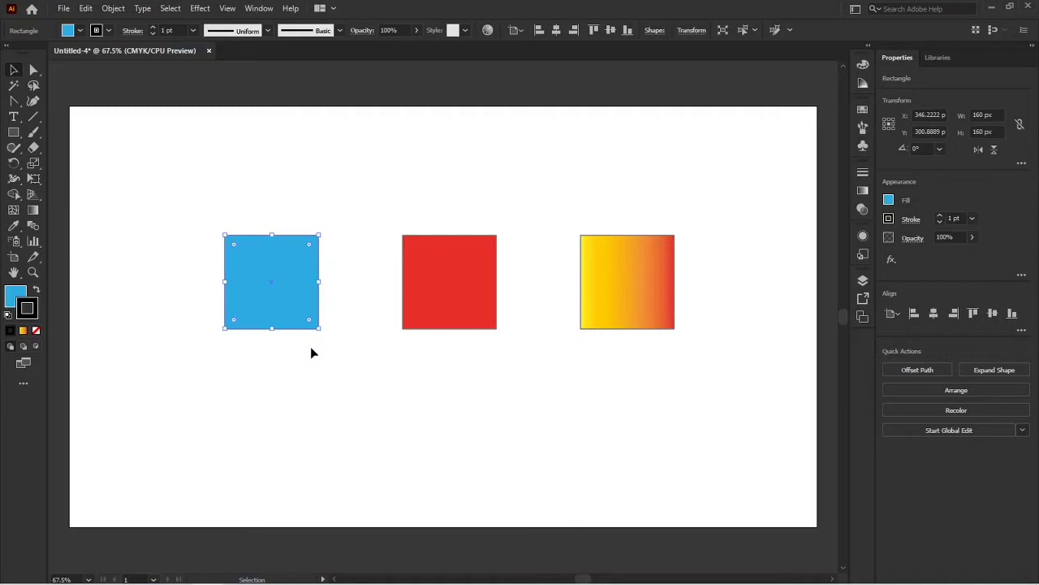
click(332, 416)
click(266, 313)
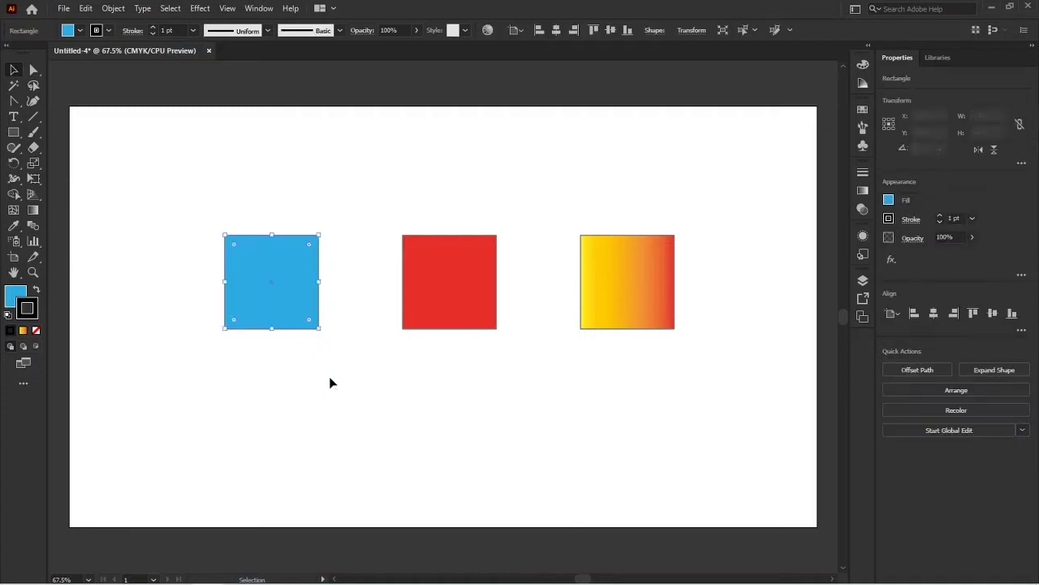
key(i)
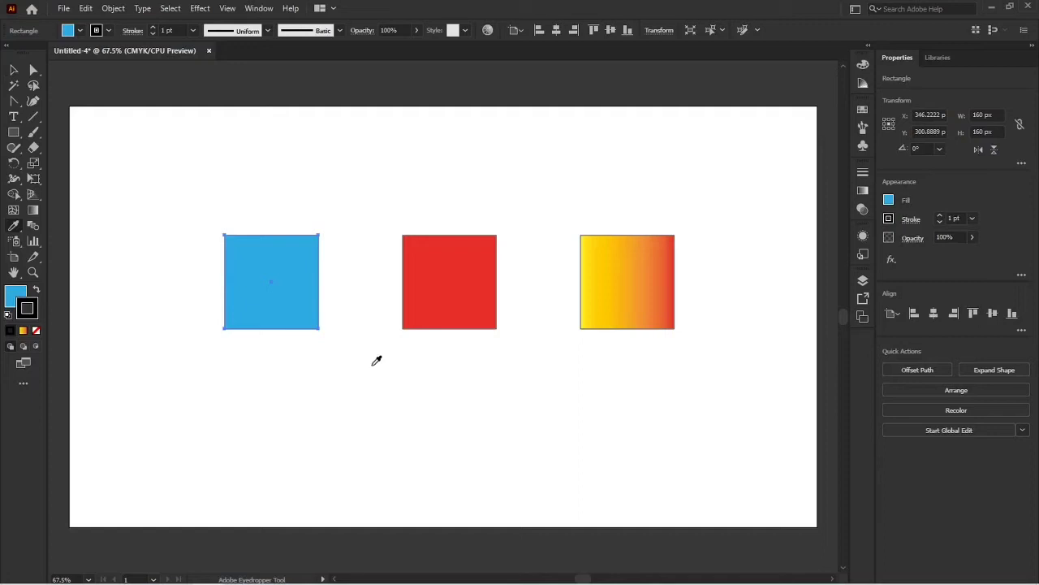
click(448, 262)
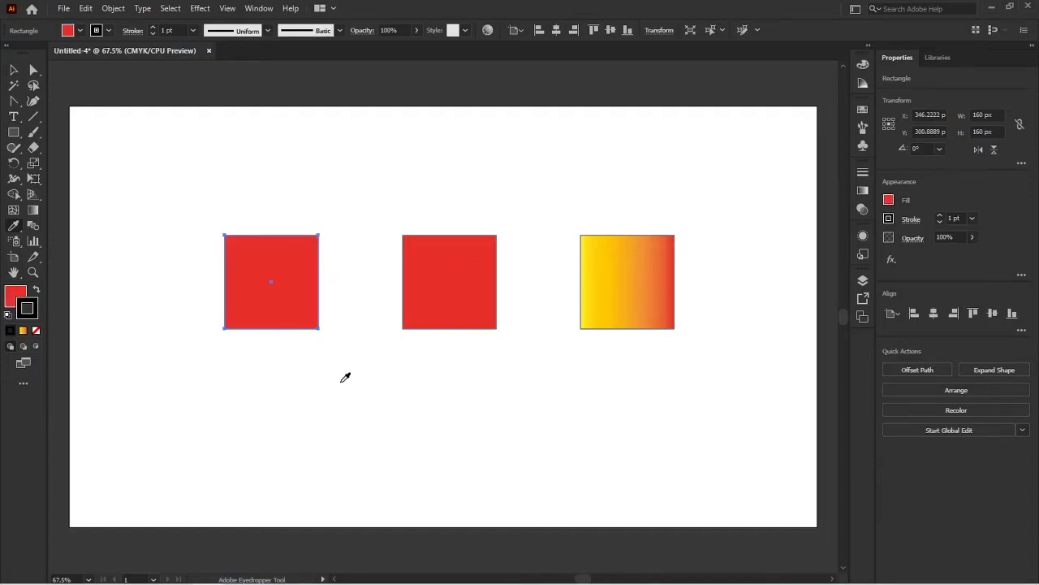
key(ctrl+z)
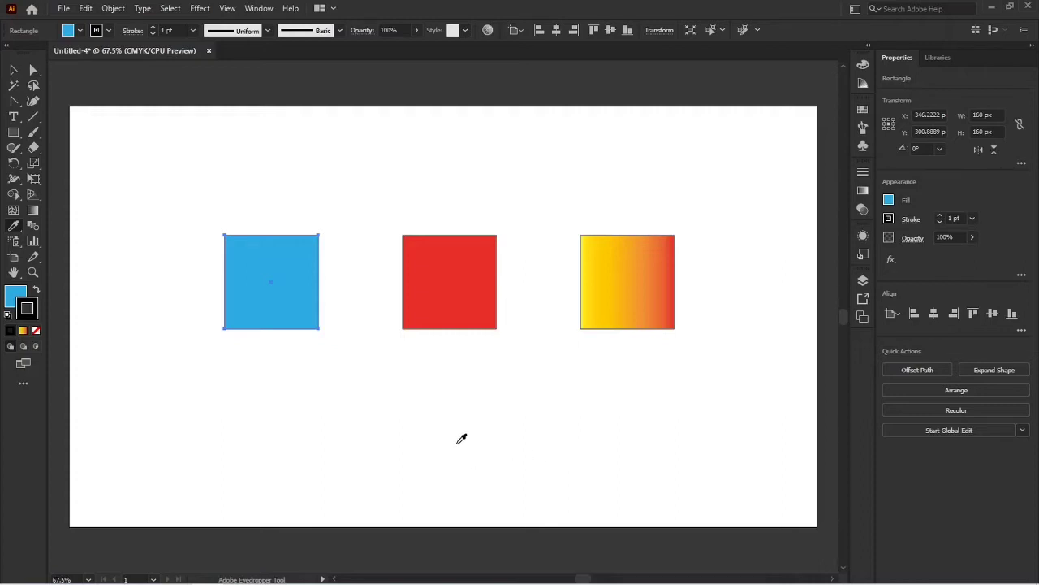
- Place the image bbb from Documents below and beyond the gradient square, about 177 px wide and 153 px high
click(64, 8)
click(96, 232)
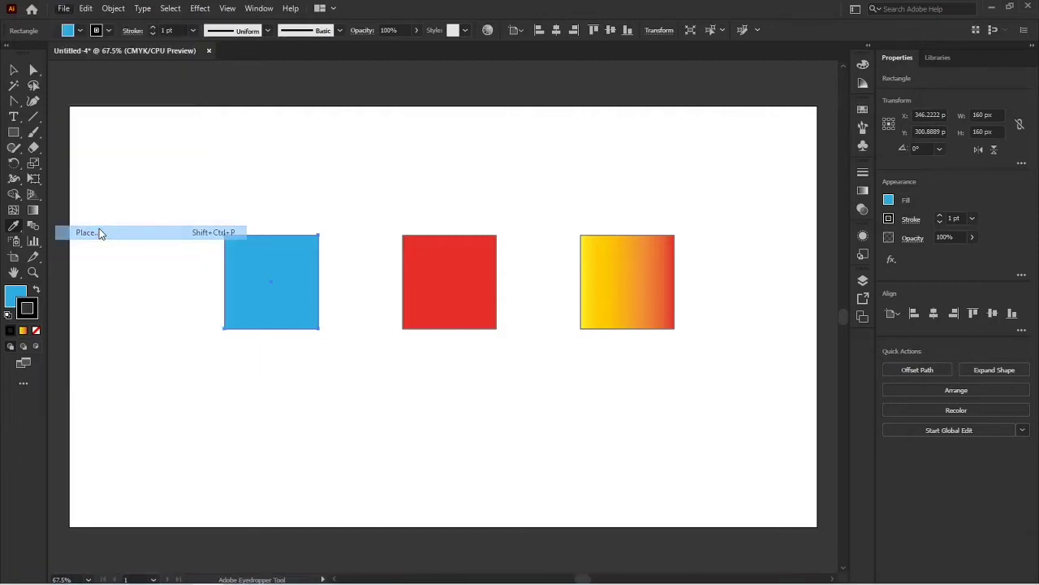
click(391, 122)
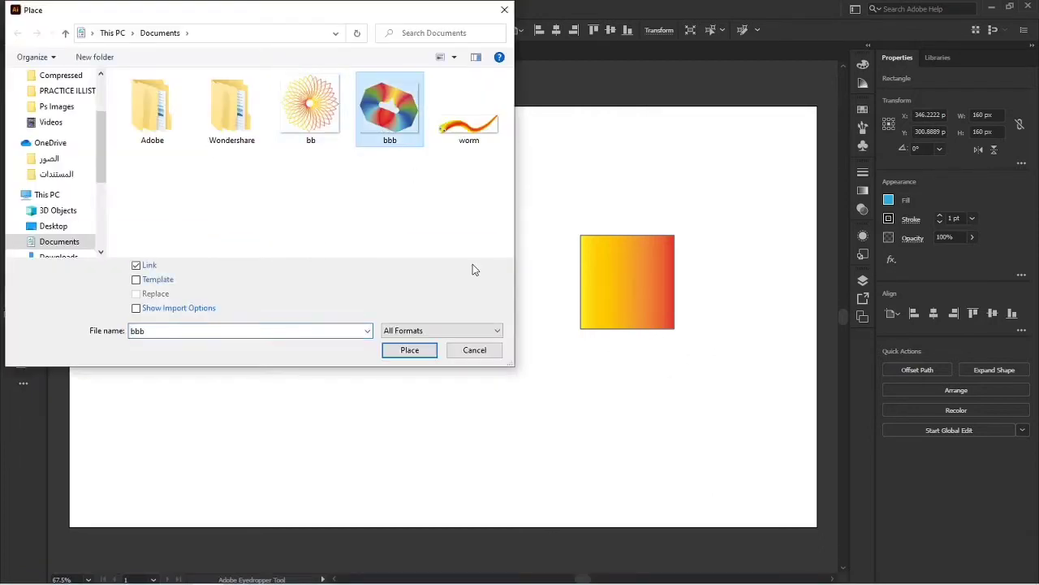
click(410, 350)
drag(718, 365, 828, 531)
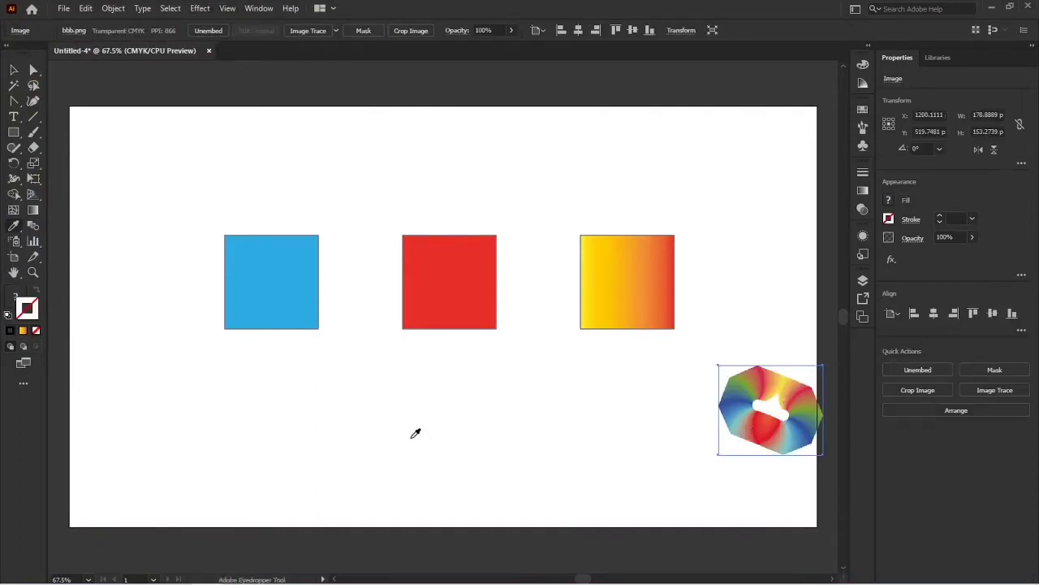
- Recolor the blue square with the Eyedropper by sampling several colors from the placed image, ending on a green
key(v)
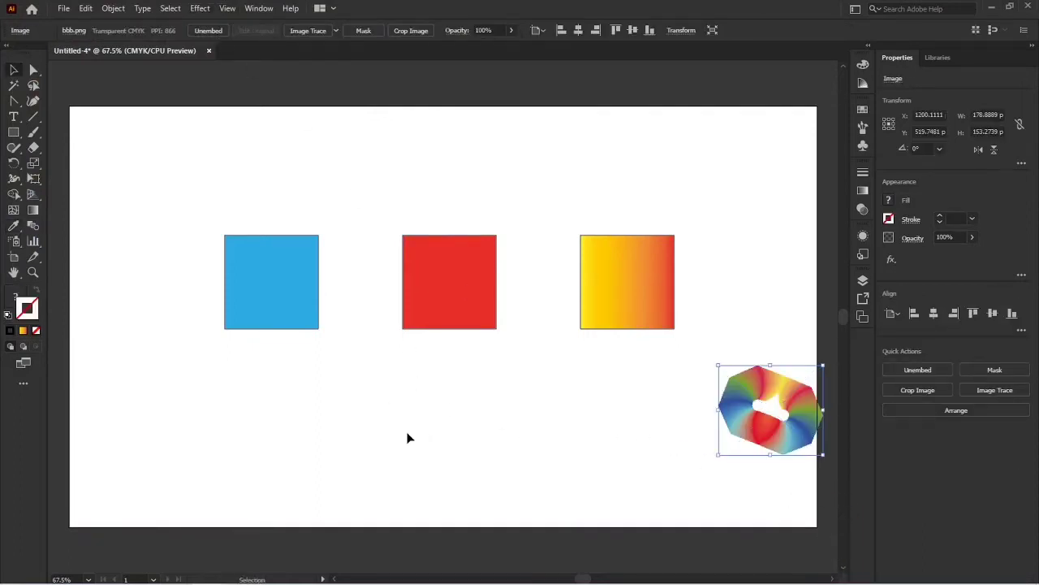
click(259, 281)
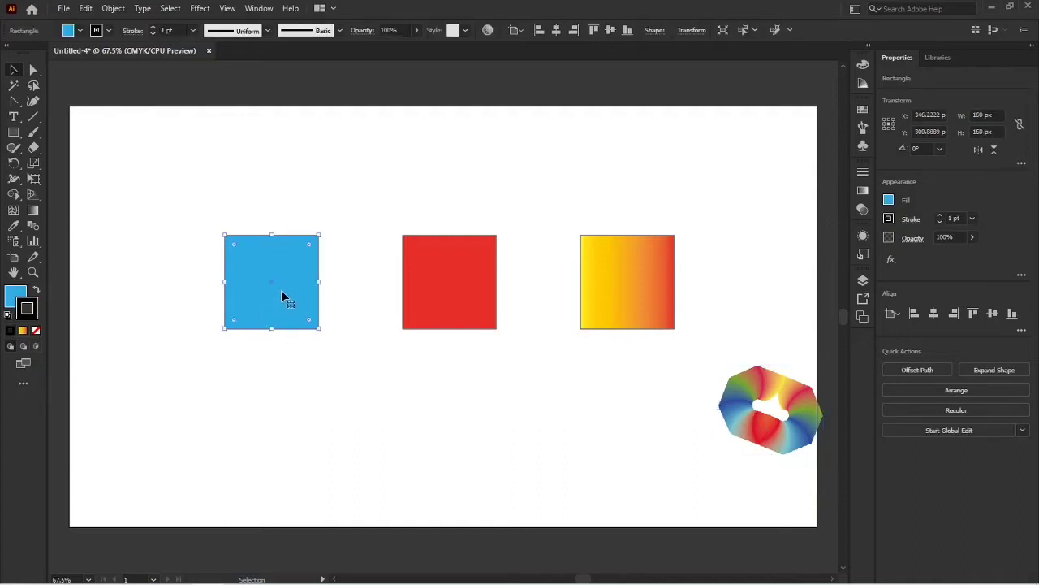
key(i)
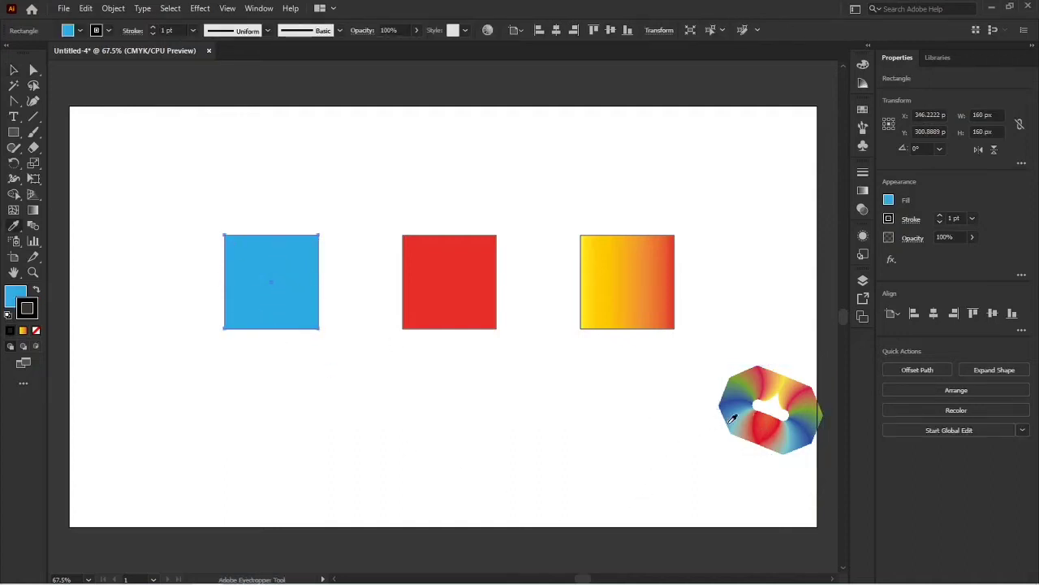
click(756, 424)
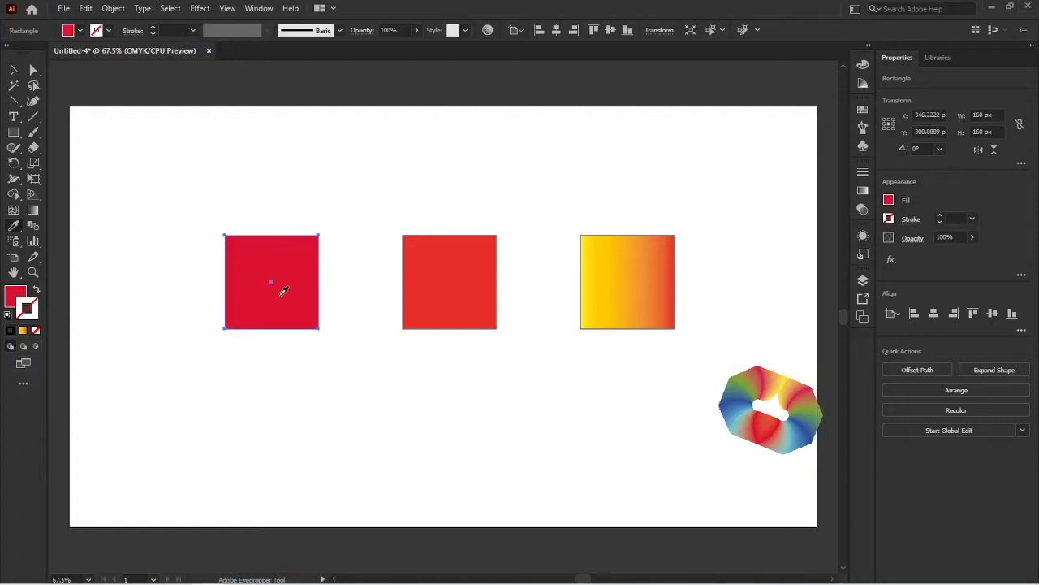
click(739, 393)
click(749, 375)
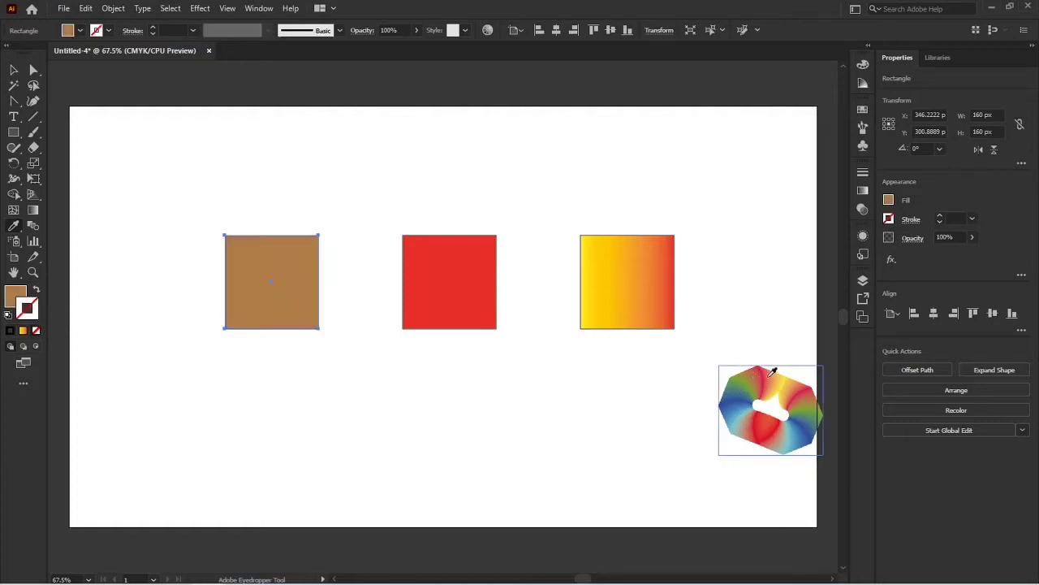
click(785, 382)
click(787, 383)
click(804, 402)
click(796, 432)
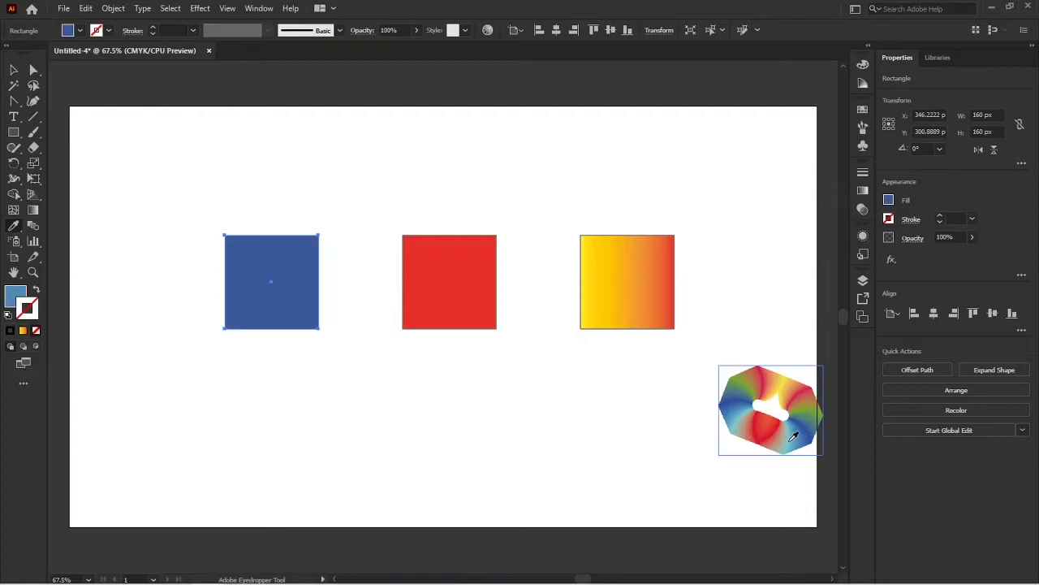
click(776, 430)
click(772, 429)
click(731, 402)
click(741, 378)
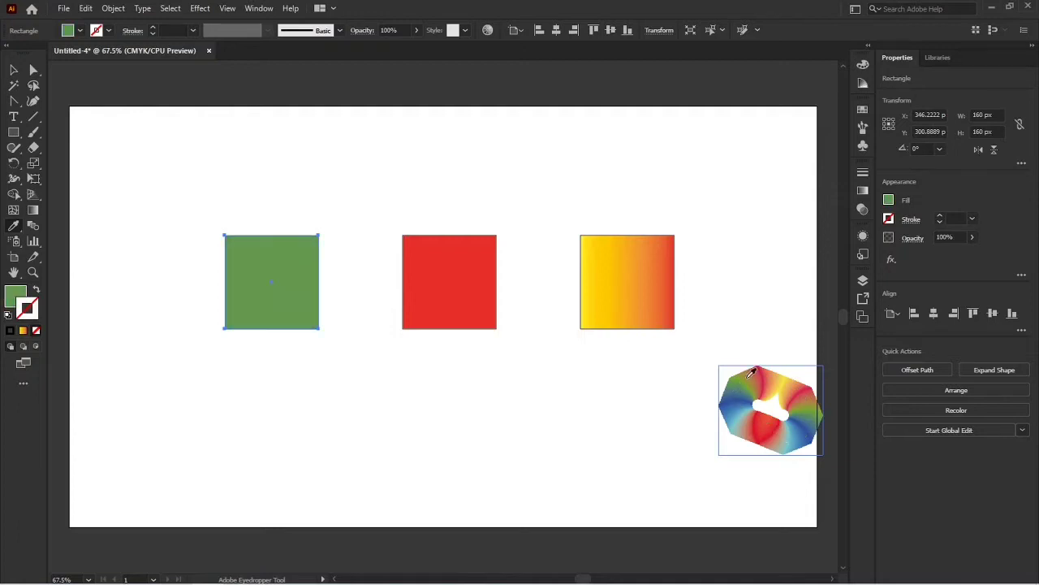
click(775, 373)
click(809, 409)
click(797, 424)
click(758, 425)
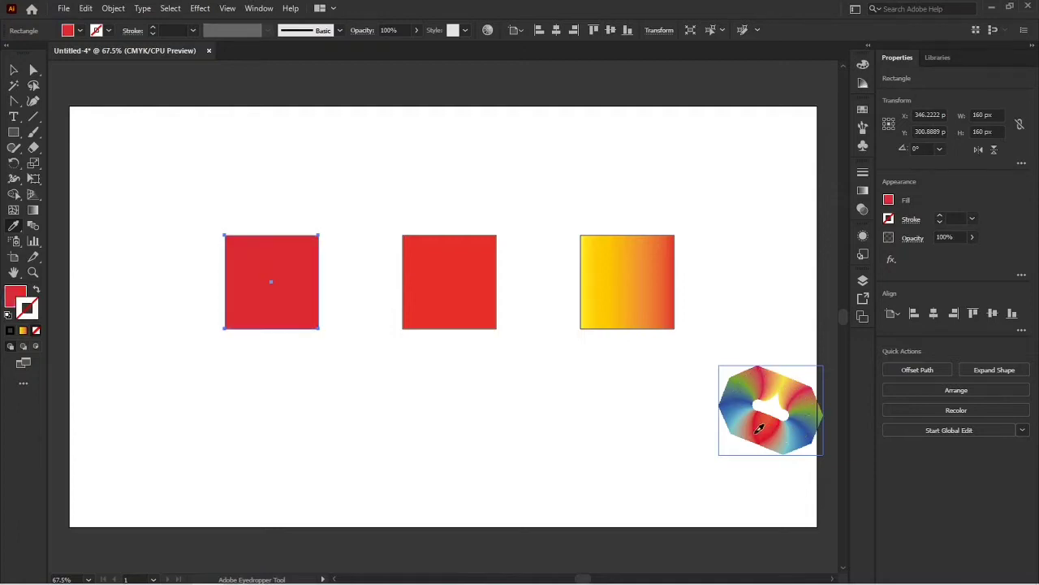
click(738, 388)
click(743, 379)
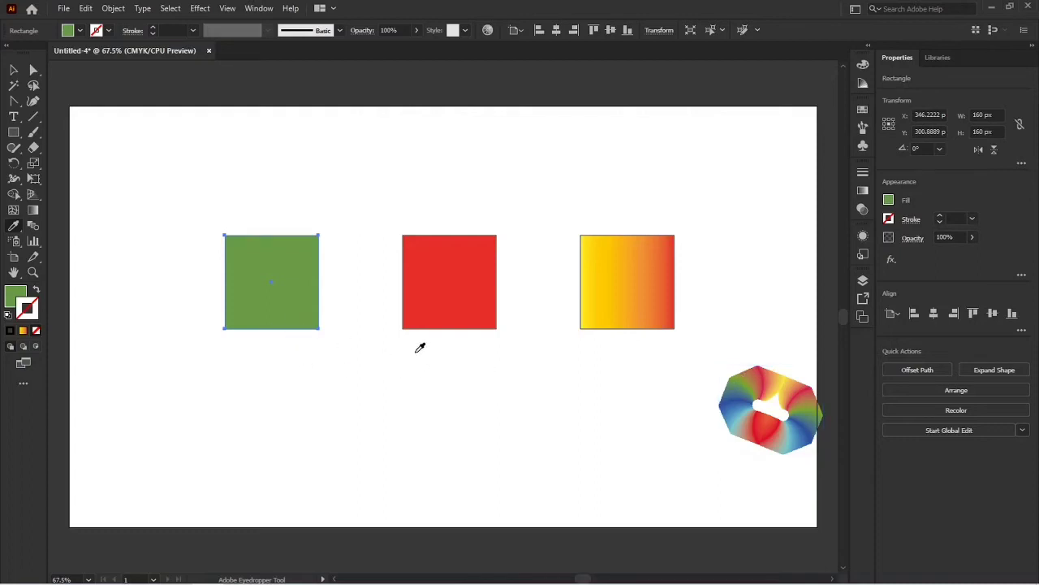
- Recolor the red middle square with the Eyedropper by sampling several colors from the placed image, ending on a brown, and deselect it
key(v)
click(429, 309)
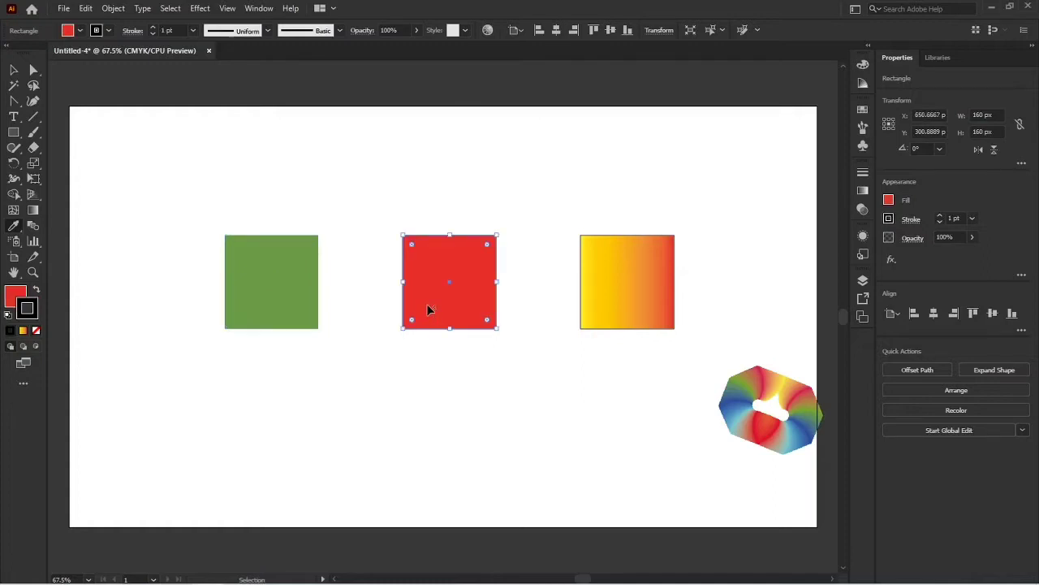
key(i)
click(777, 423)
click(776, 422)
click(738, 383)
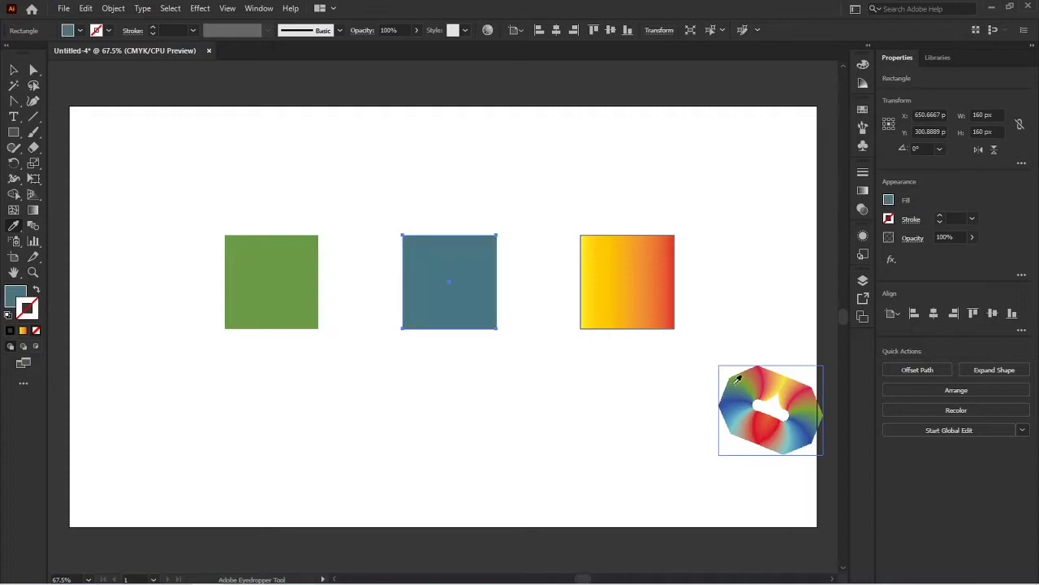
click(751, 373)
click(801, 396)
click(784, 381)
click(759, 378)
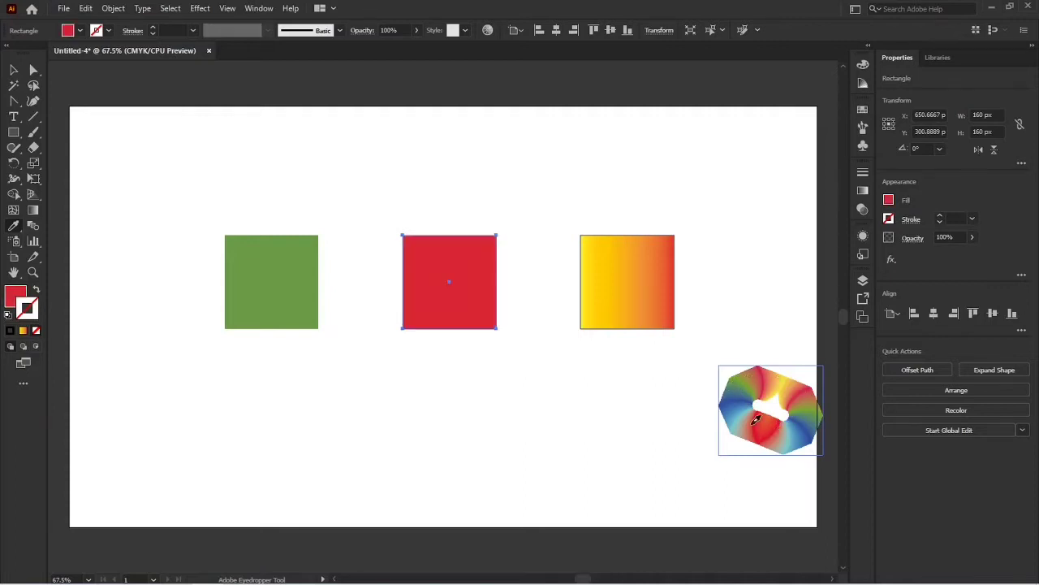
click(746, 410)
click(731, 379)
click(737, 380)
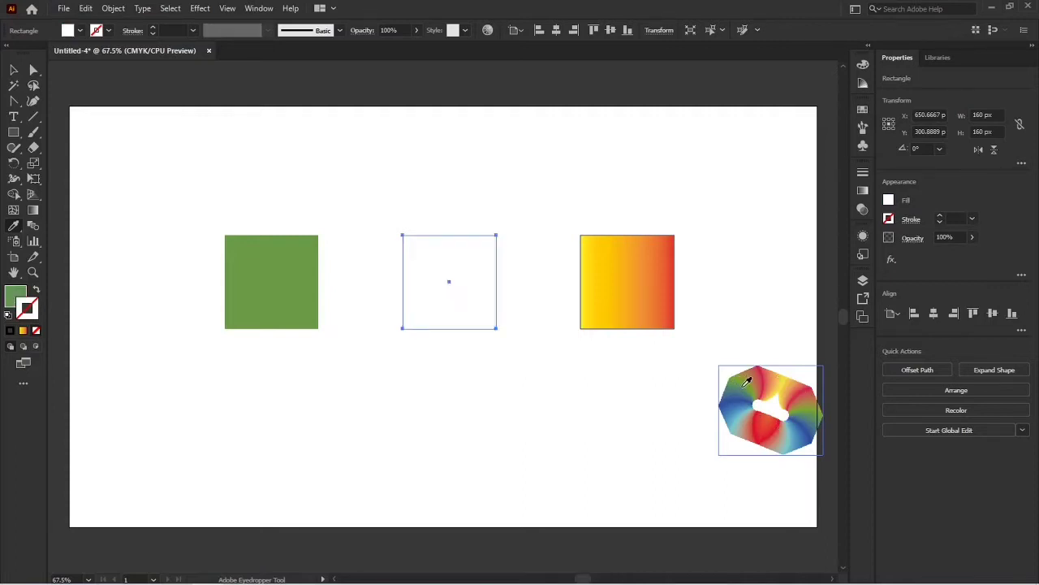
click(758, 380)
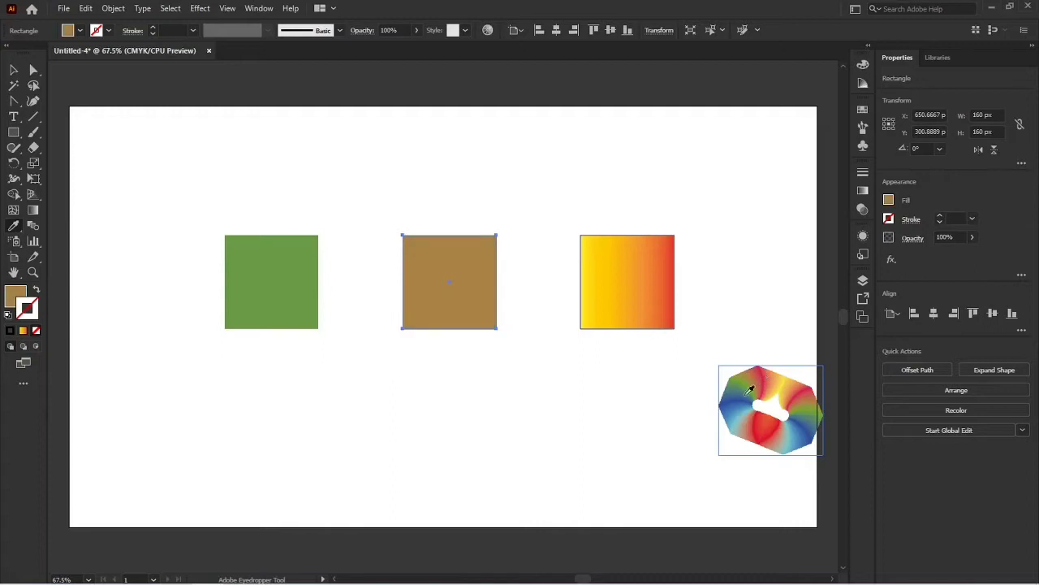
key(v)
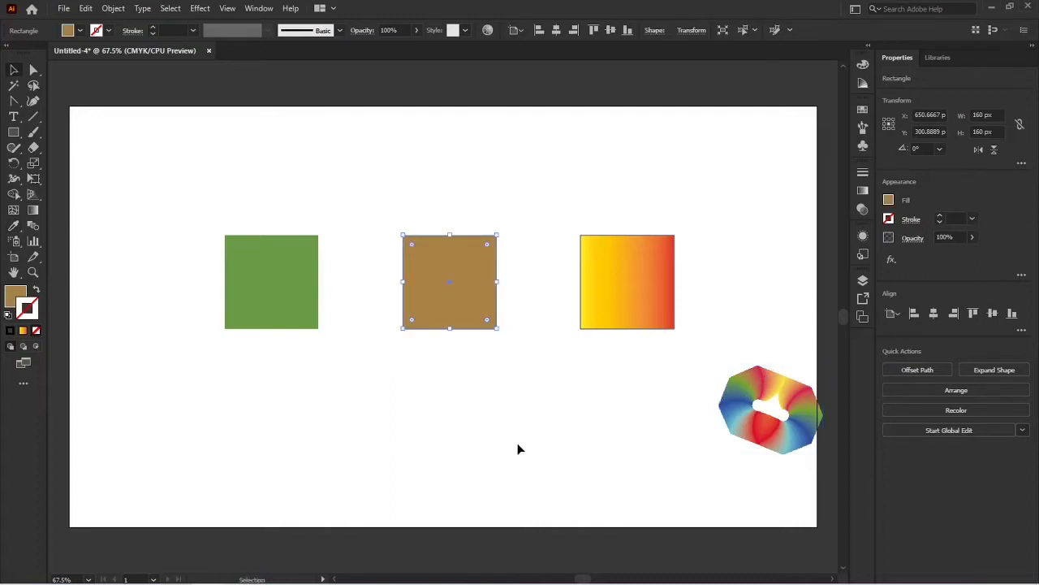
click(520, 449)
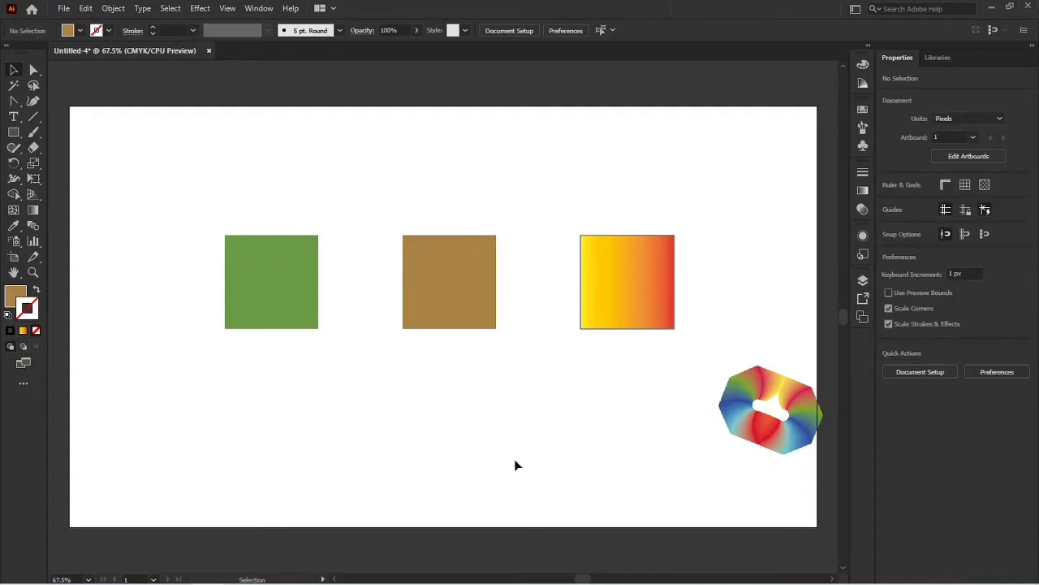
- Select the brown middle square and apply a light blue swatch to its stroke
click(456, 331)
click(467, 377)
click(470, 317)
click(863, 110)
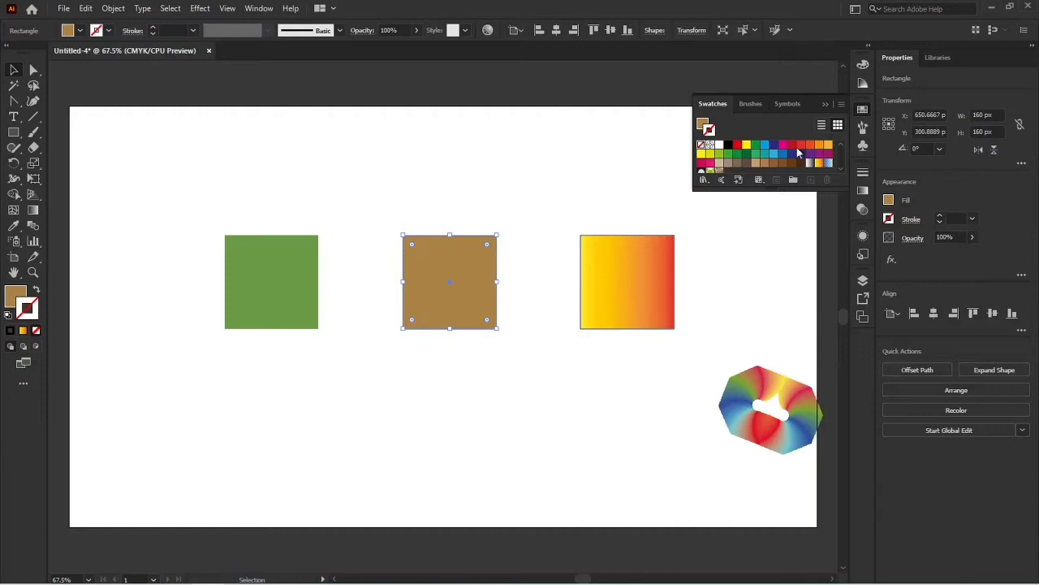
click(772, 154)
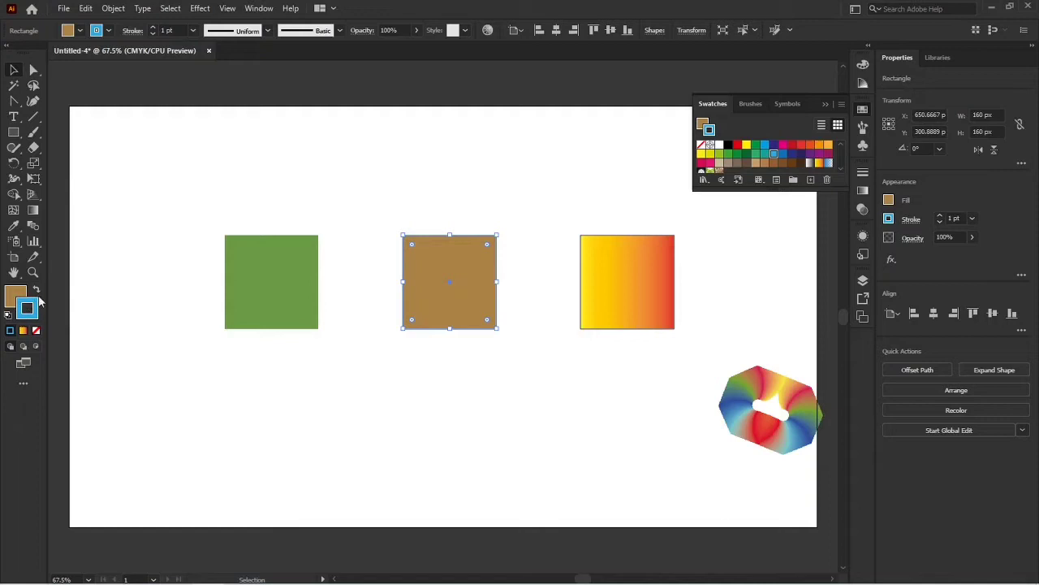
- Try blue, red and dark green swatches in turn as the brown middle square's fill, ending on dark green, and deselect it
click(16, 298)
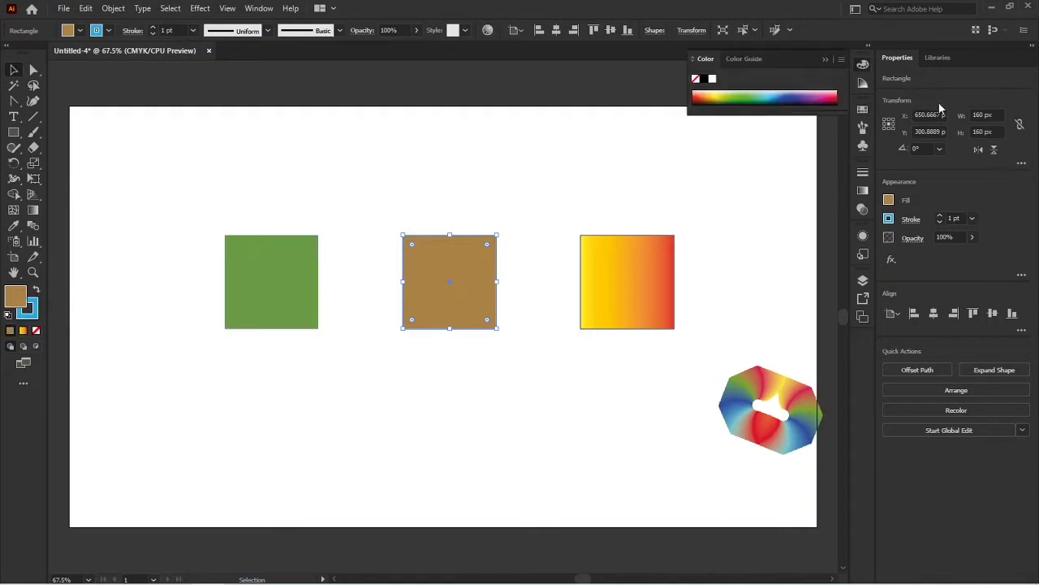
click(864, 110)
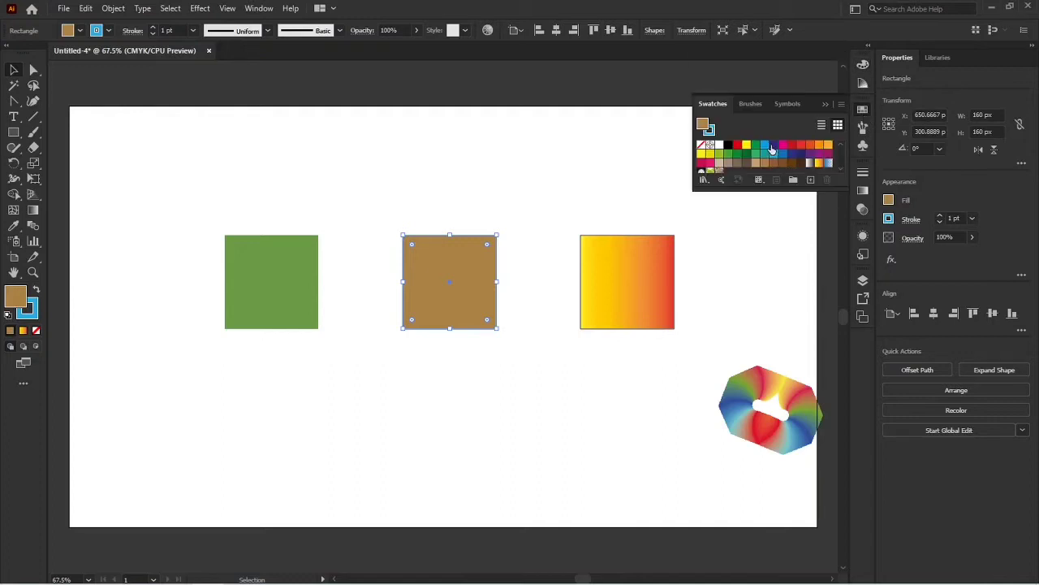
click(764, 146)
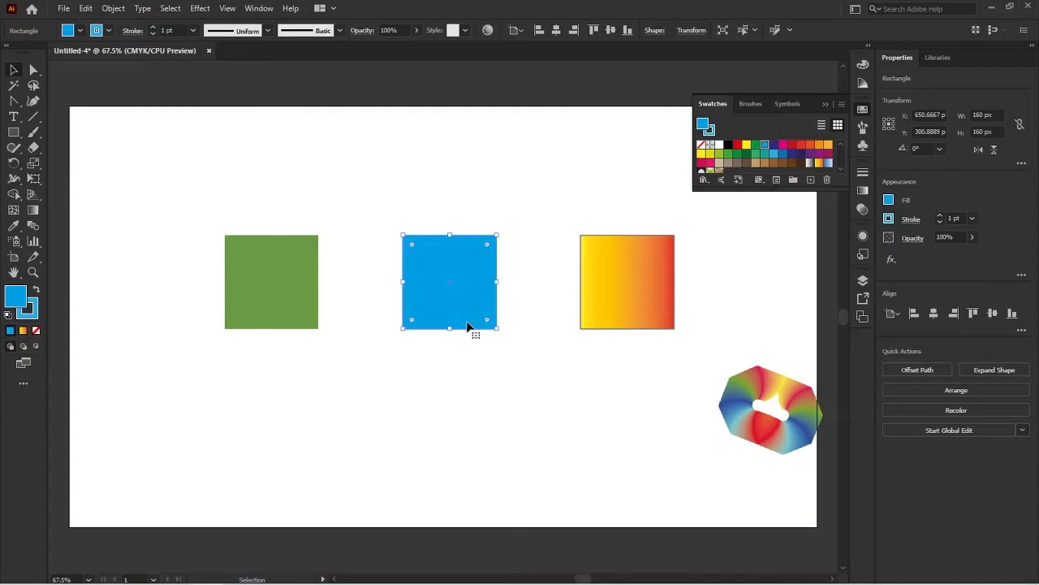
key(i)
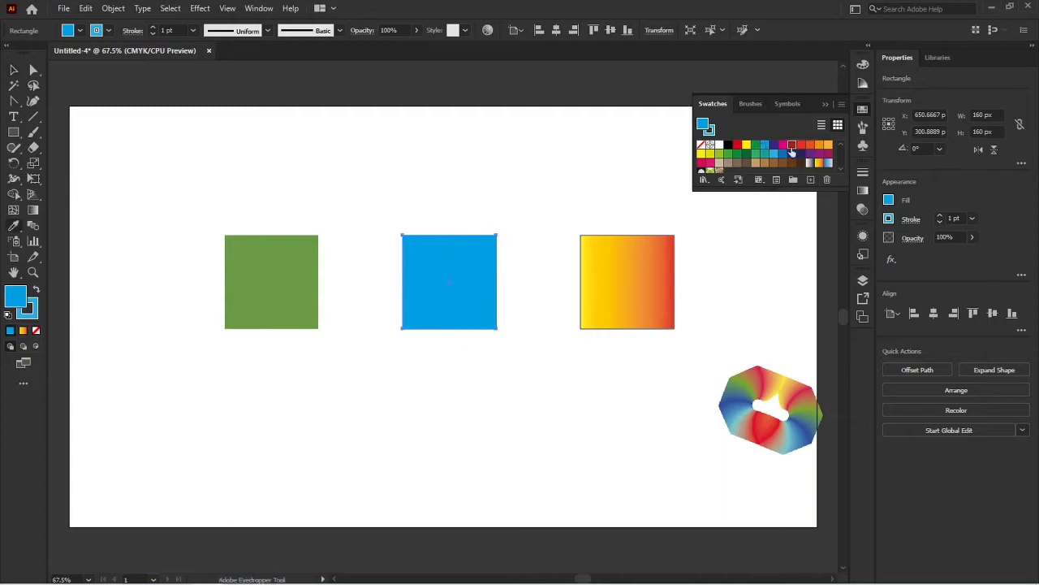
click(792, 144)
click(738, 155)
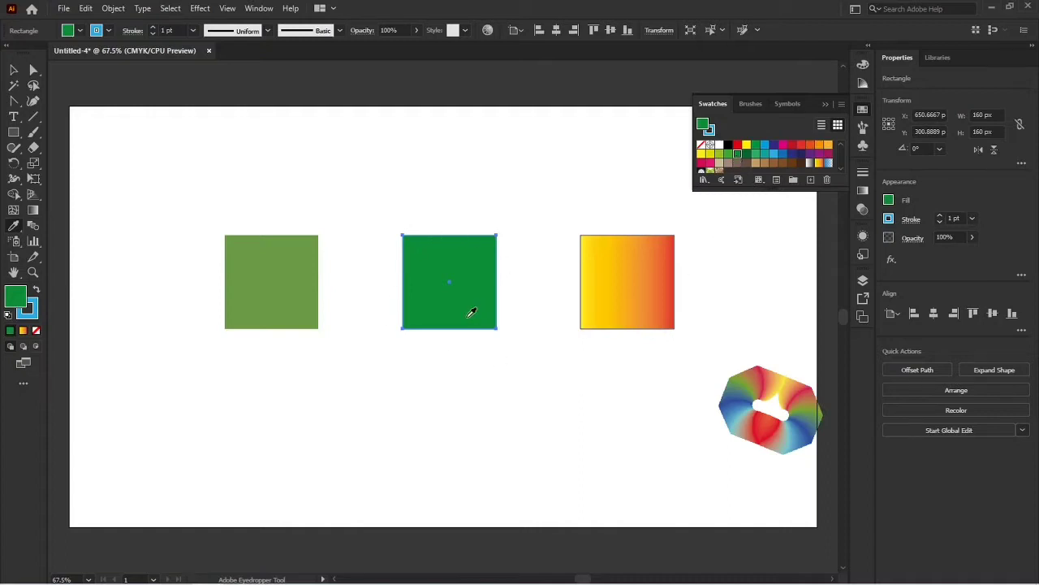
key(v)
click(508, 388)
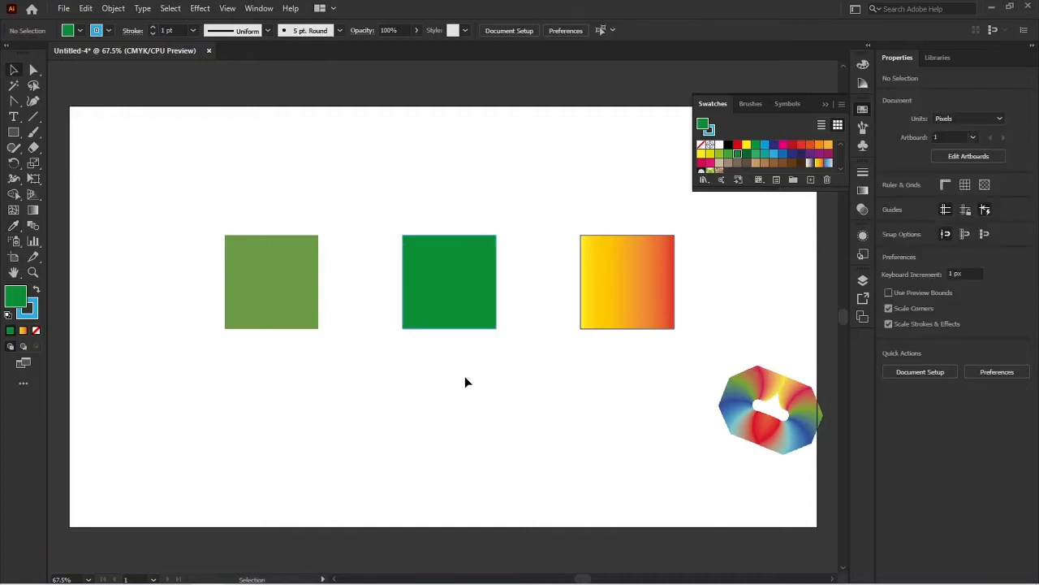
- Reset the fill and stroke to defaults, and use the Eyedropper to apply a blue from the placed image to the unselected light green square
key(d)
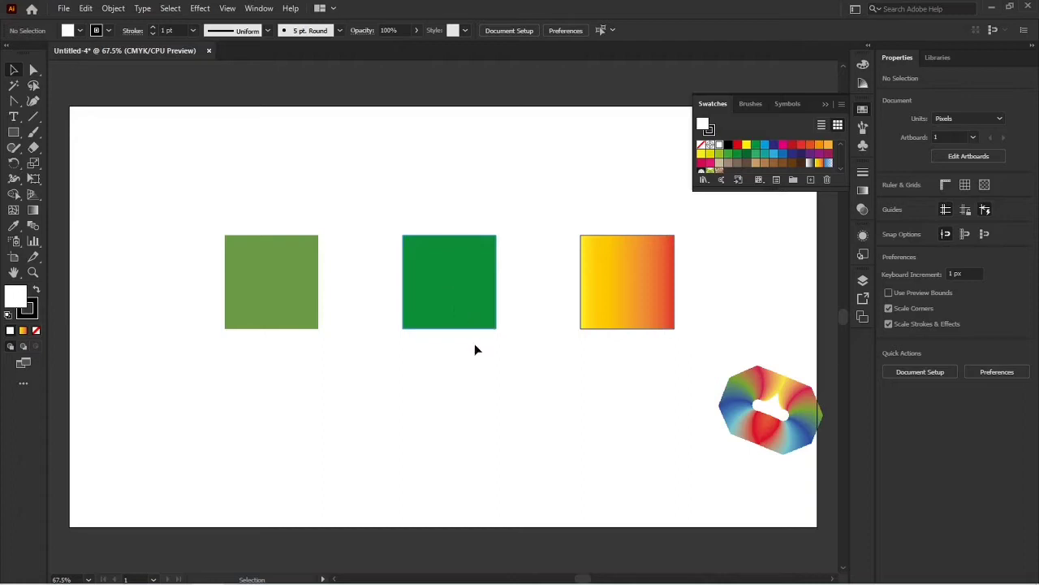
key(i)
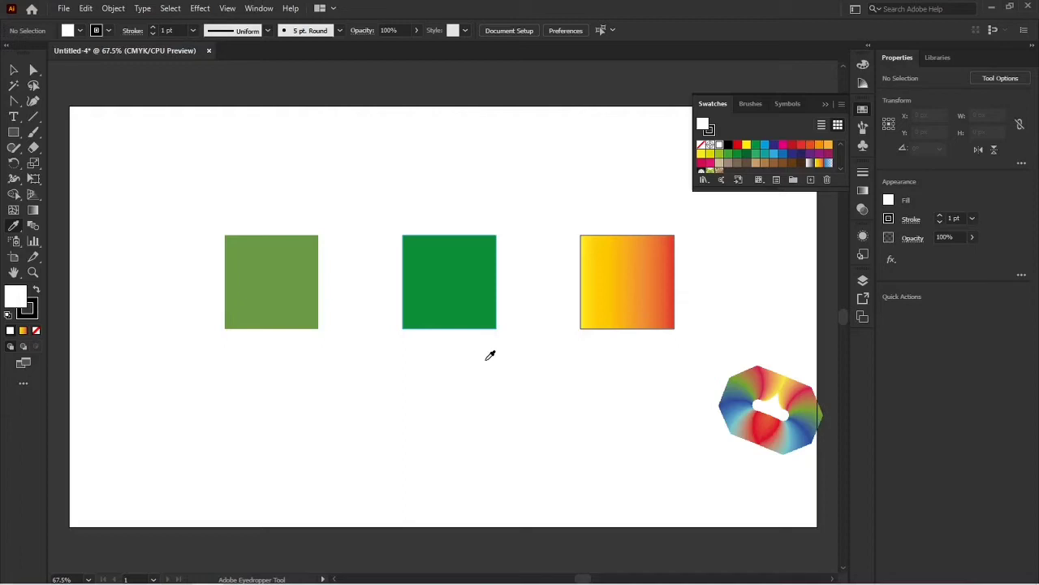
click(747, 403)
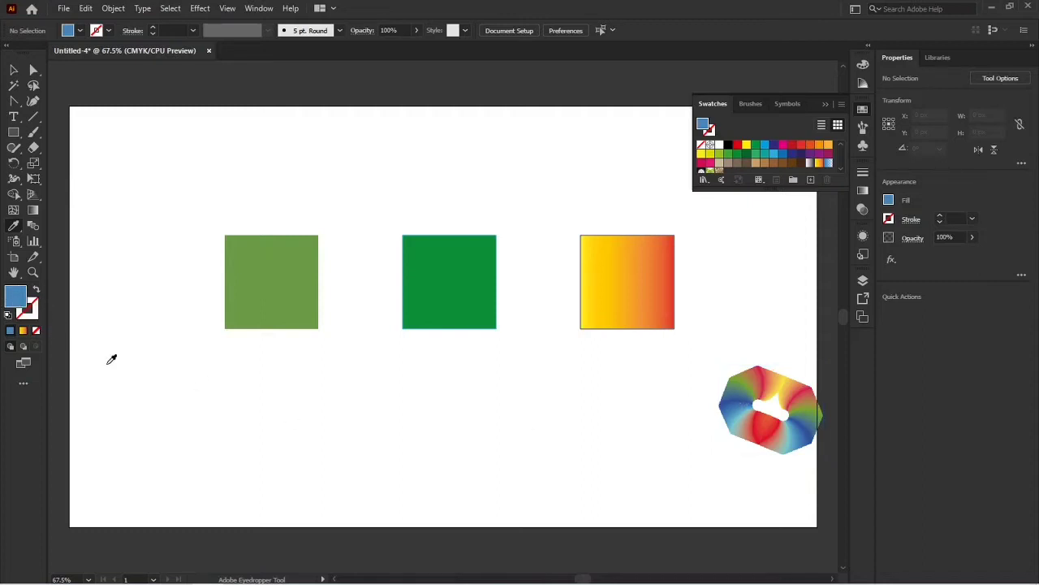
click(275, 291)
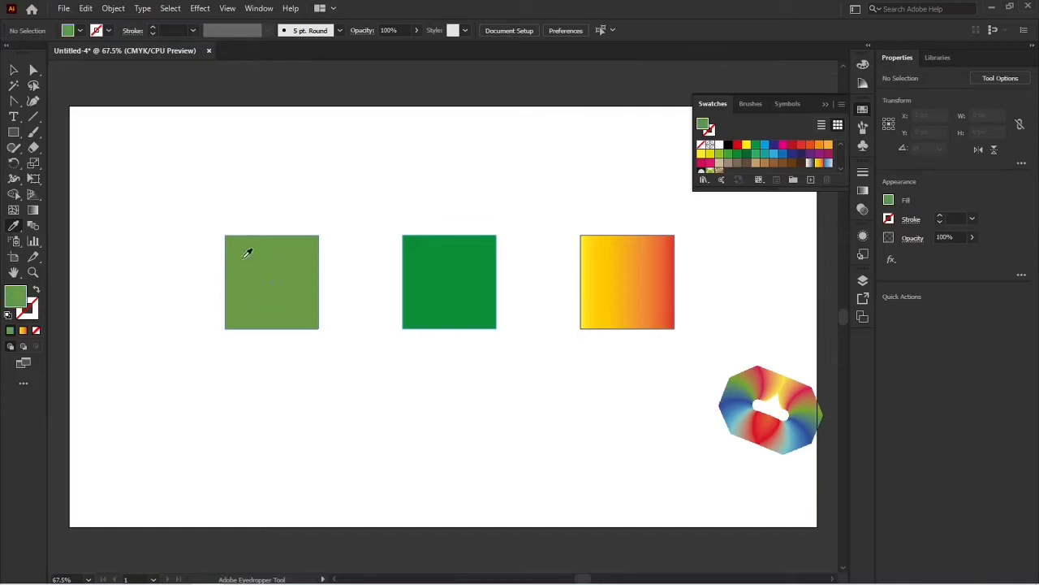
key(ctrl+z)
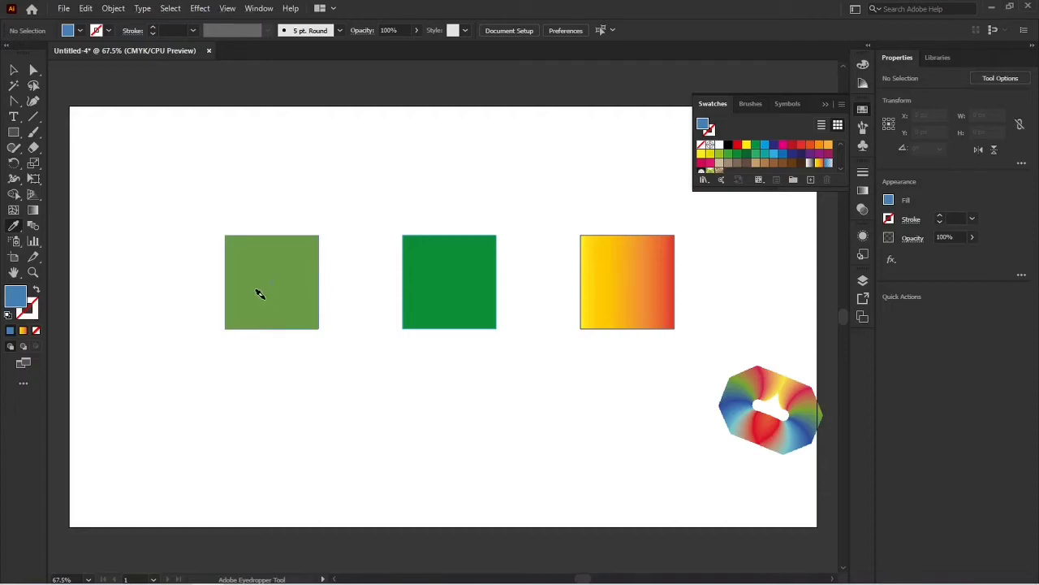
alt+click(259, 294)
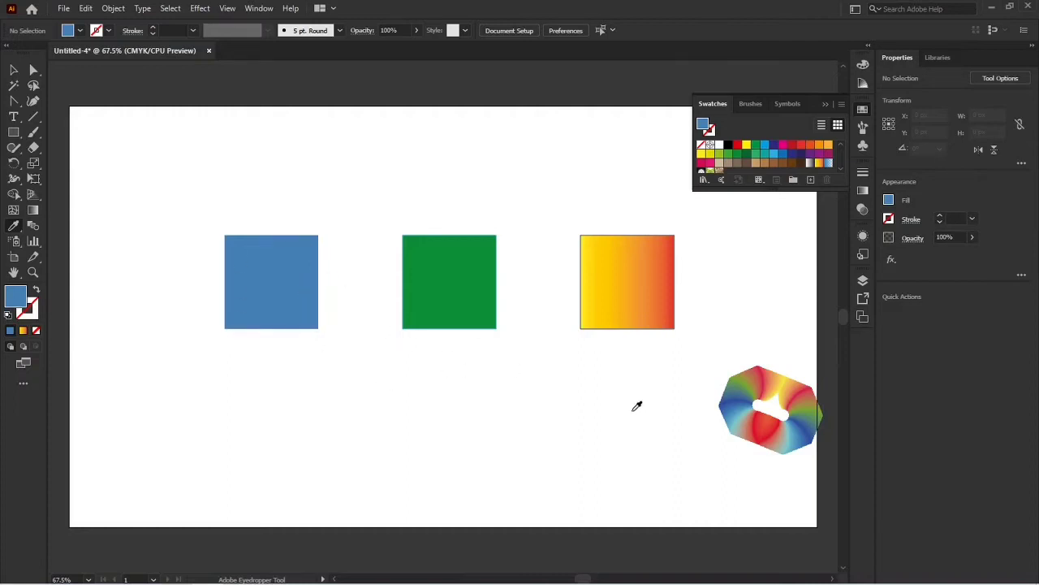
- With nothing selected, apply a red sampled from the placed image to the dark green middle square, and replace it with a brown swatch
click(774, 428)
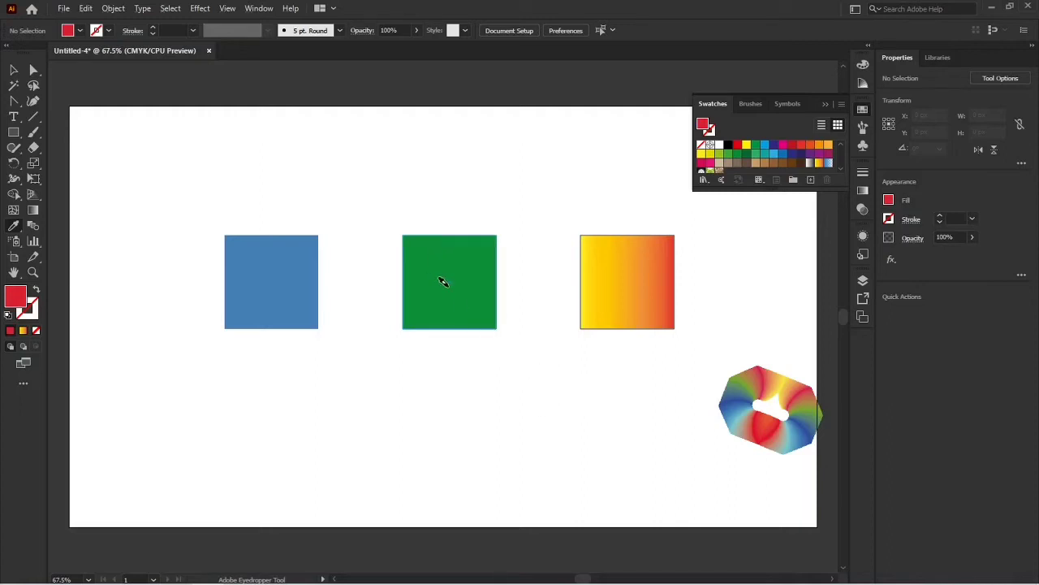
alt+click(443, 281)
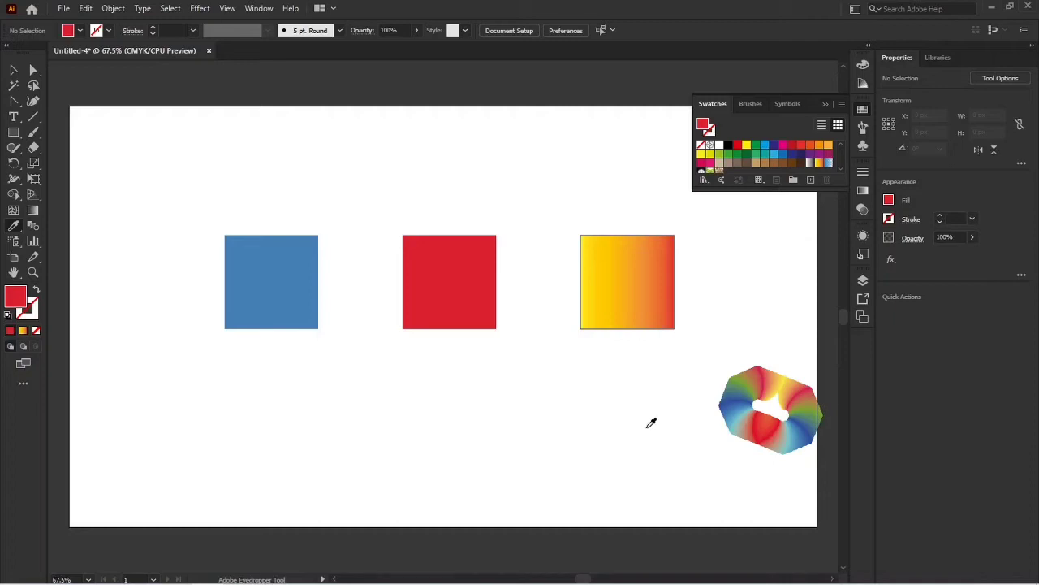
click(774, 164)
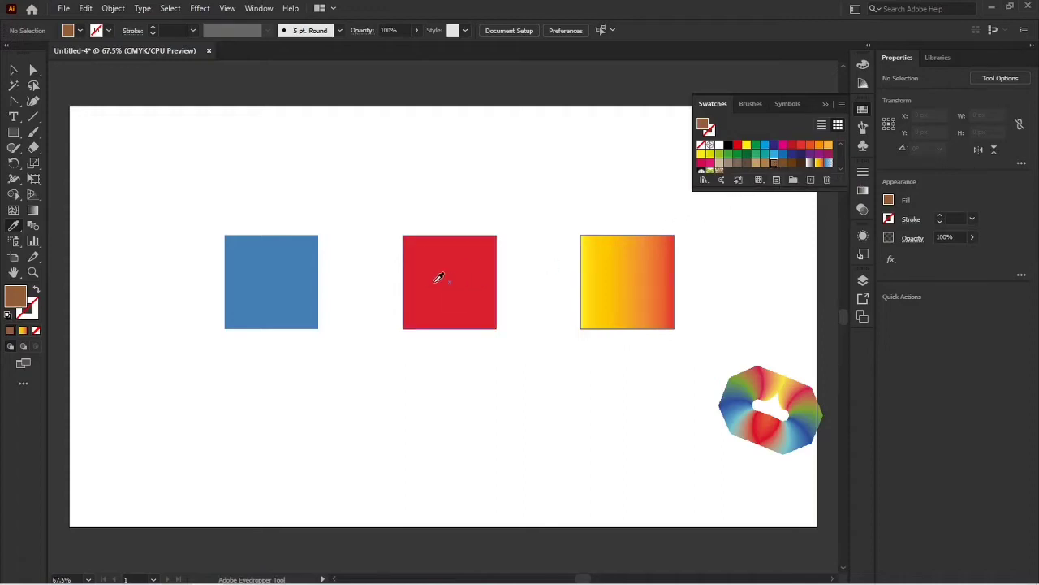
alt+click(433, 297)
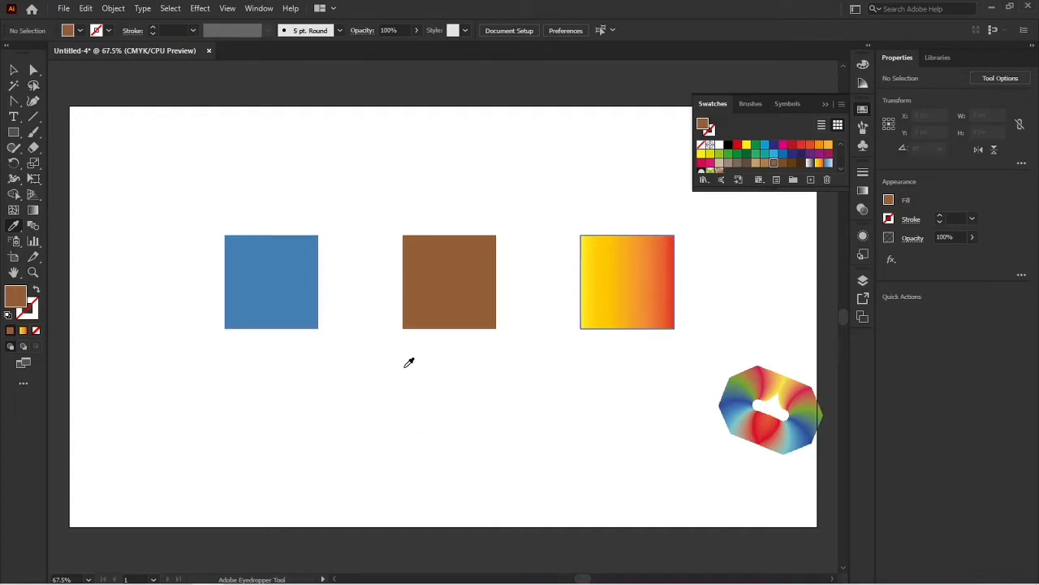
- Try to recolor the blue square with a single color by sampling the yellow and red ends of the gradient square with the Eyedropper
key(v)
click(270, 315)
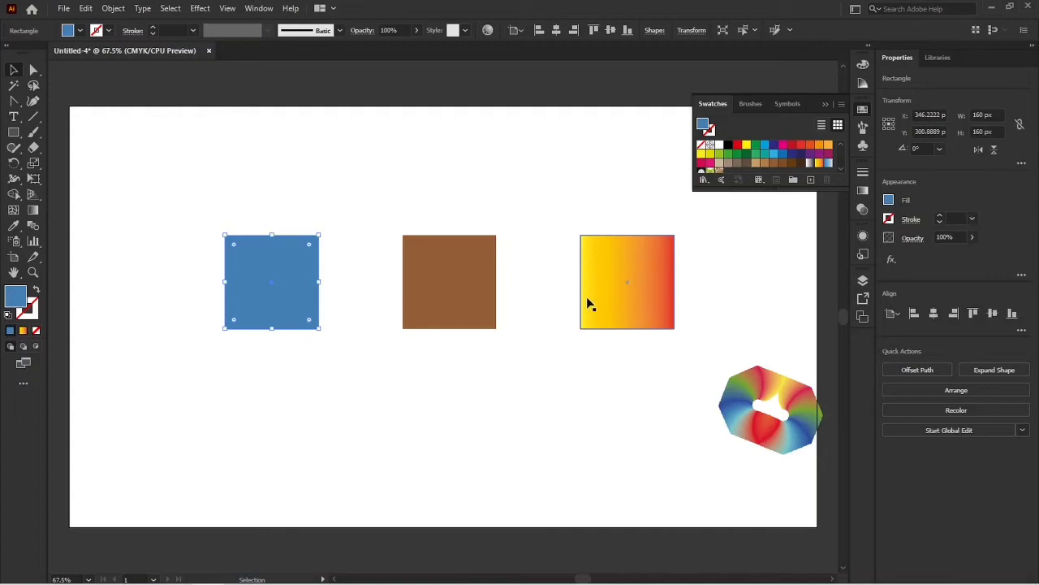
click(443, 322)
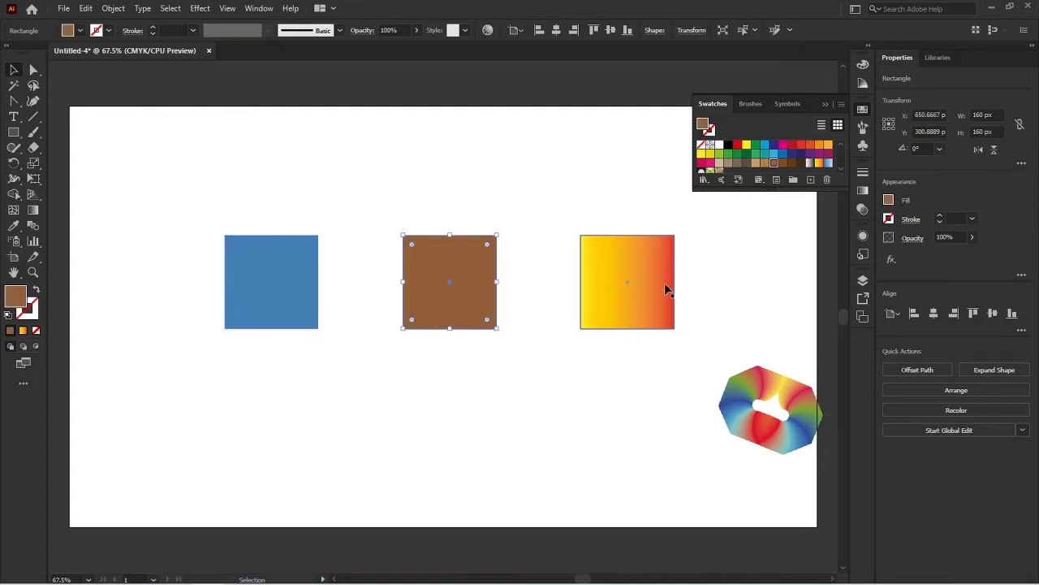
click(287, 376)
click(284, 295)
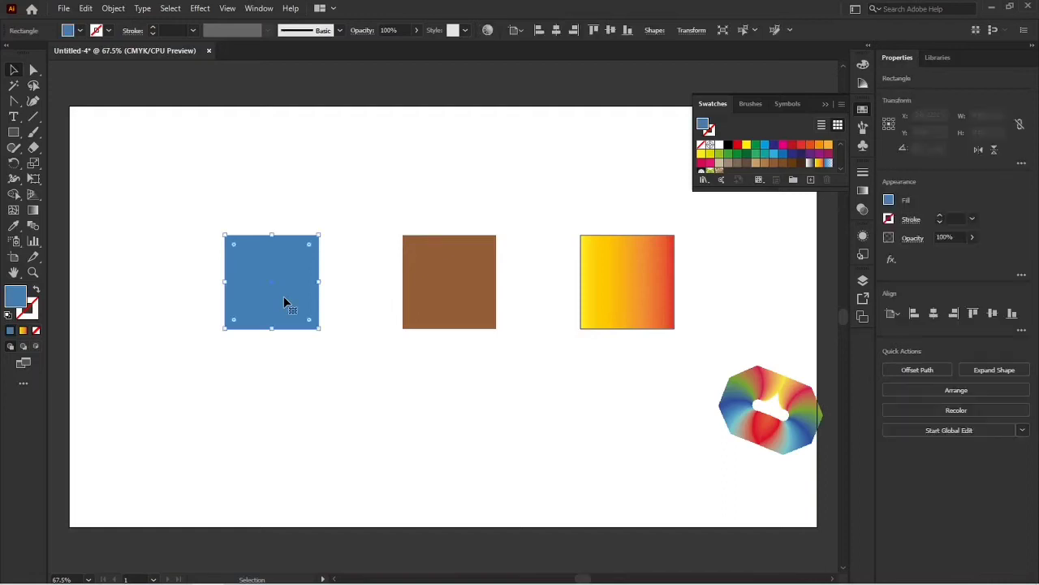
key(i)
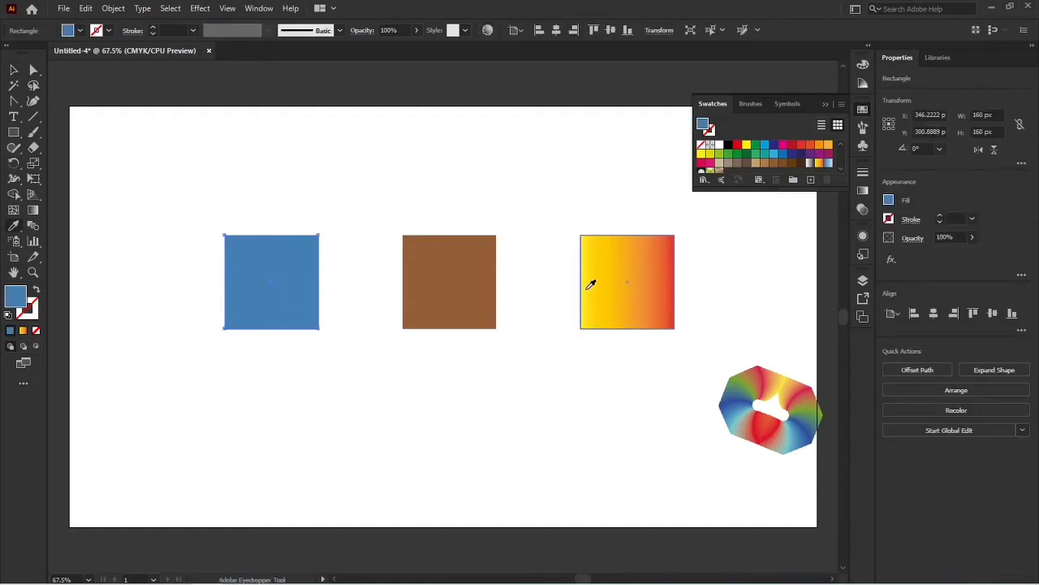
click(591, 284)
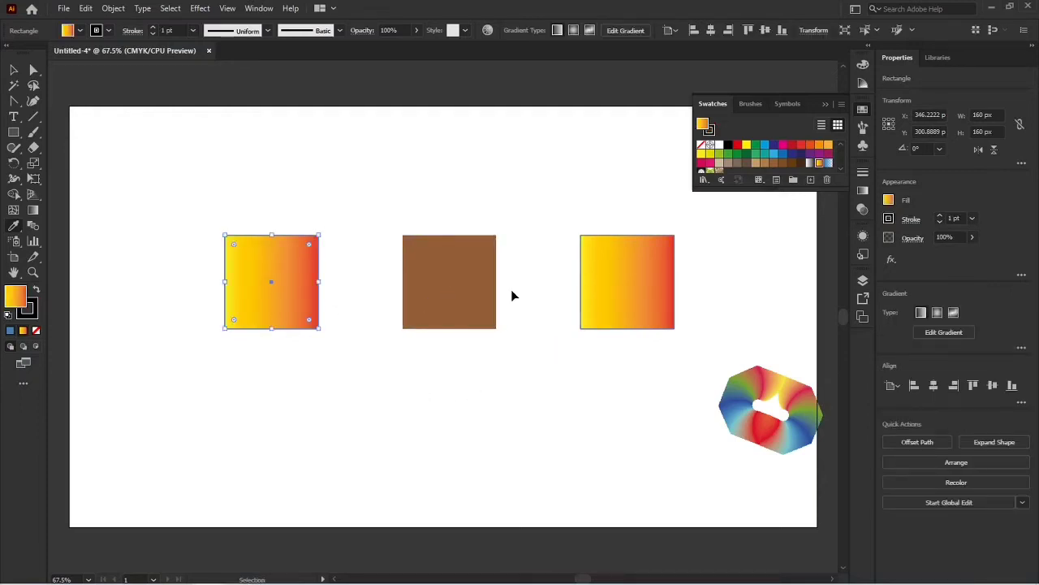
key(ctrl+z)
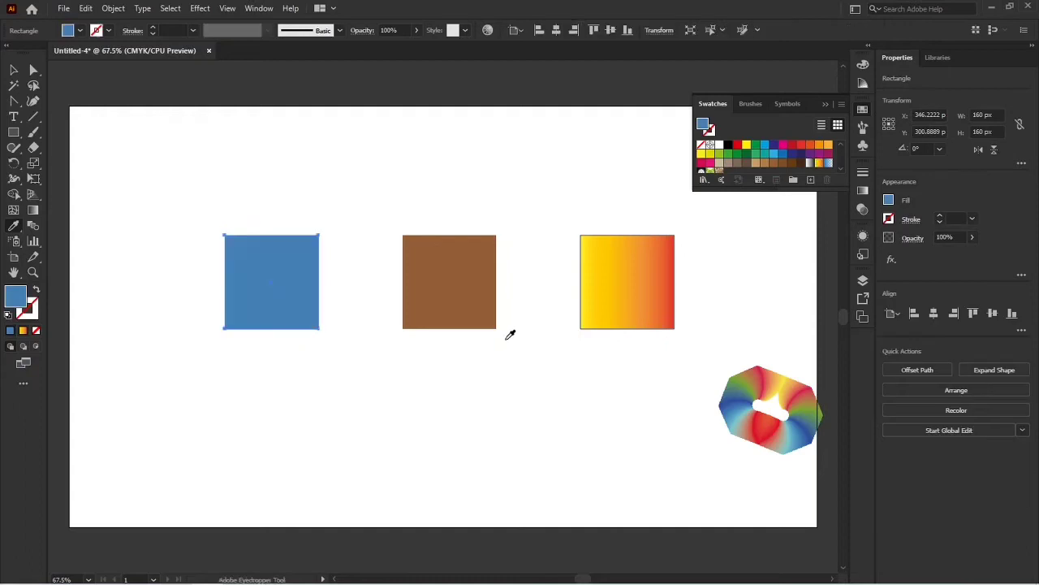
click(673, 255)
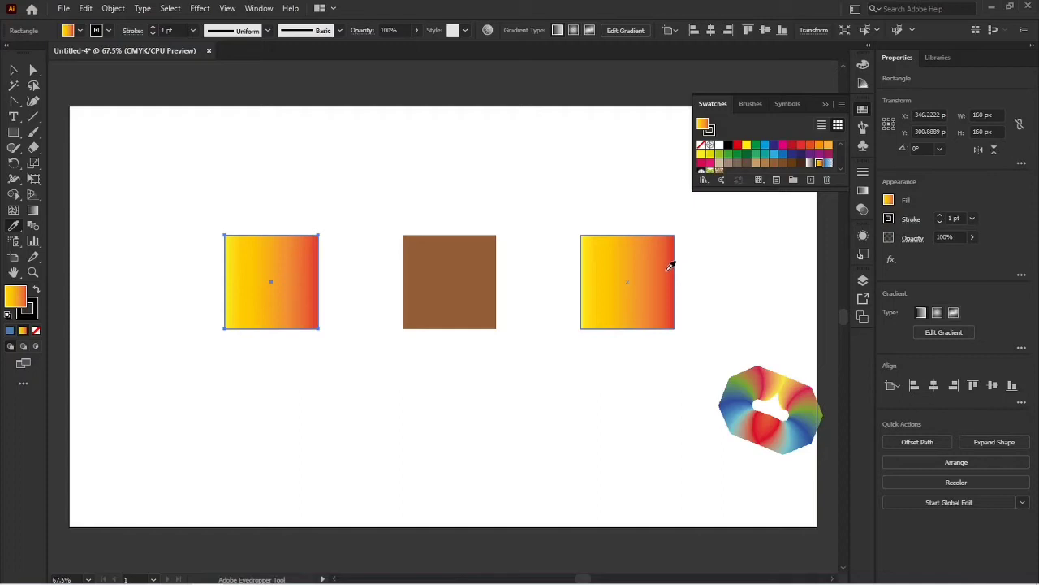
key(ctrl+z)
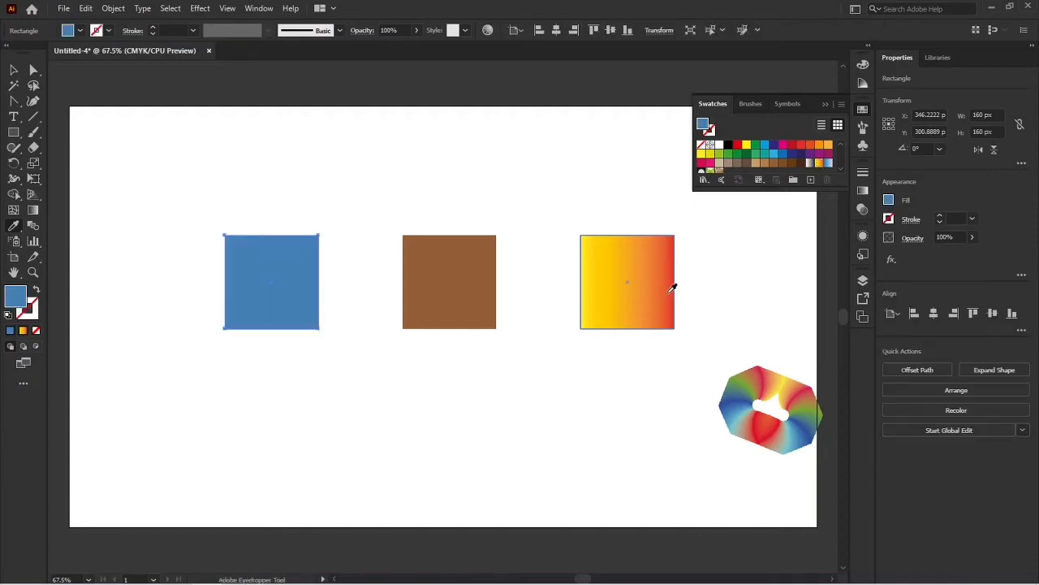
- Recolor the selected blue square with the Eyedropper by sampling several colors from the placed image, ending on a light blue
click(753, 410)
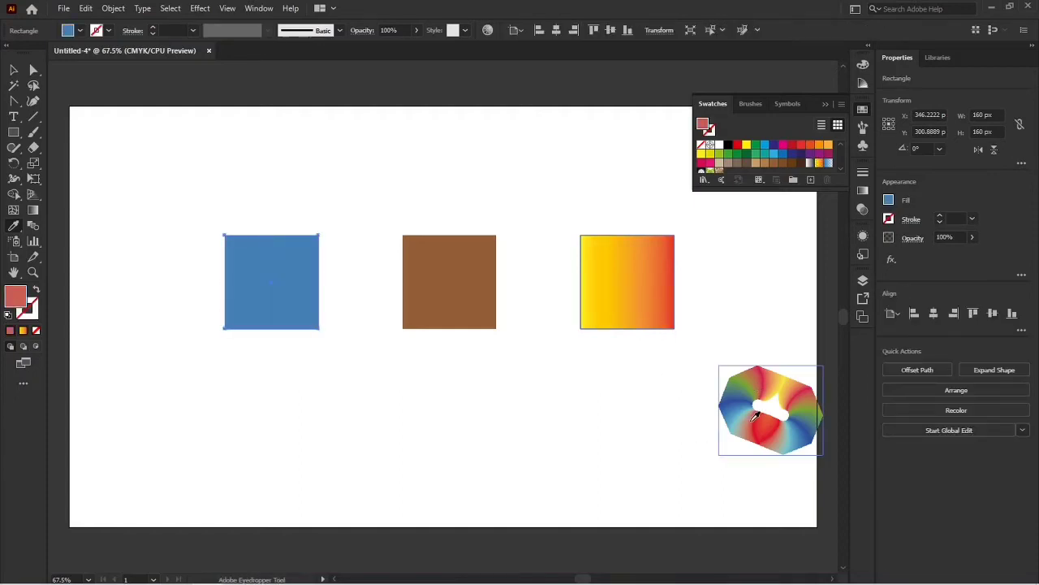
click(764, 366)
click(800, 383)
click(809, 406)
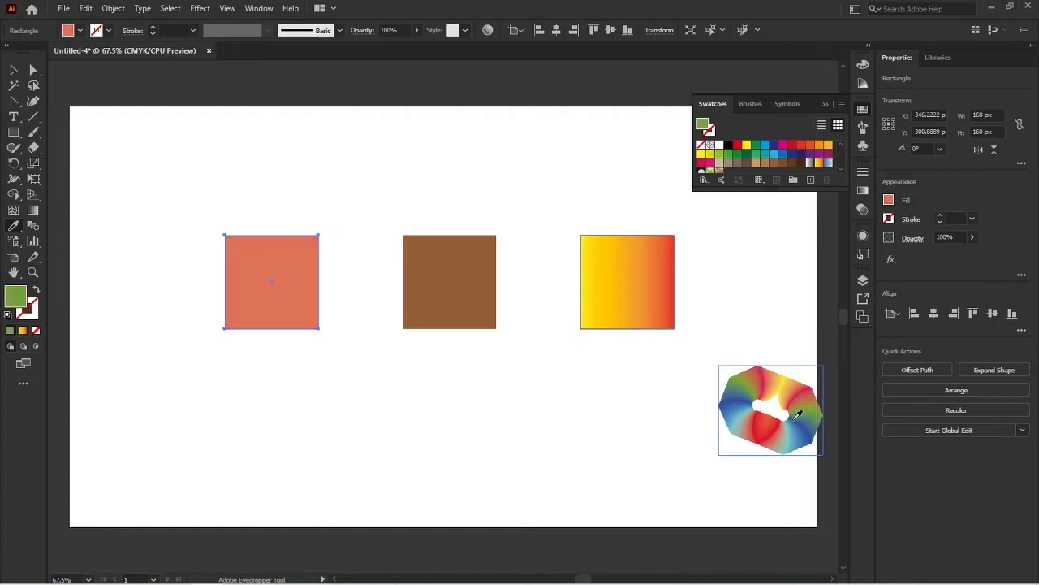
click(745, 422)
click(735, 417)
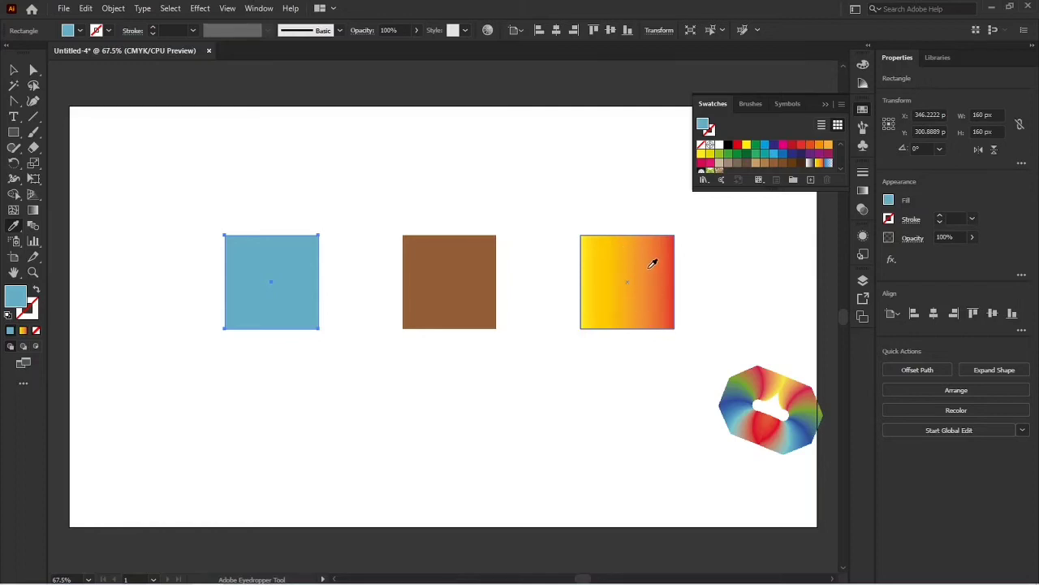
click(651, 263)
key(v)
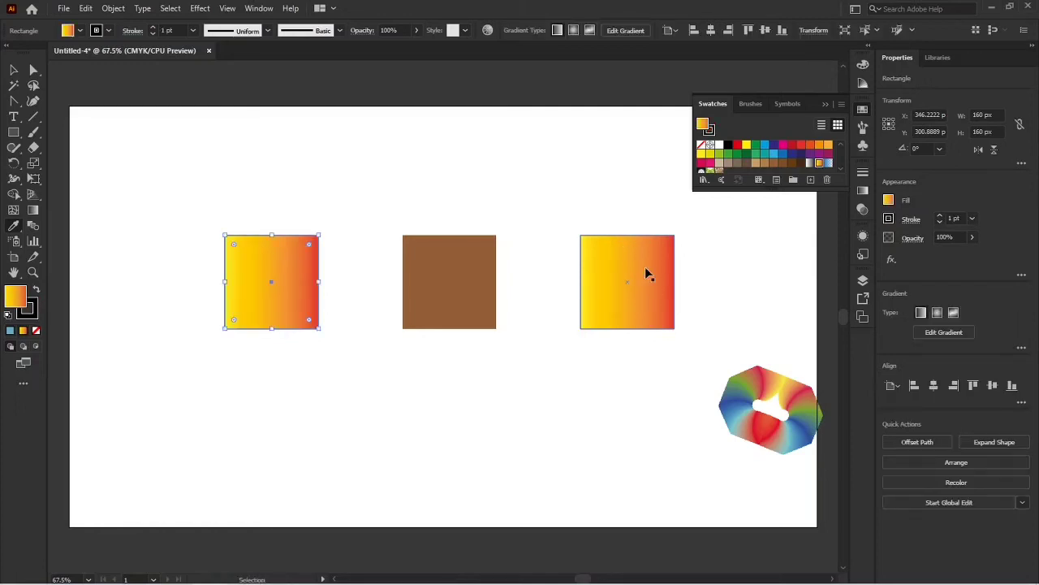
key(ctrl+z)
- Fill the light blue square with only the yellow at one point of the gradient square, using the Eyedropper
key(i)
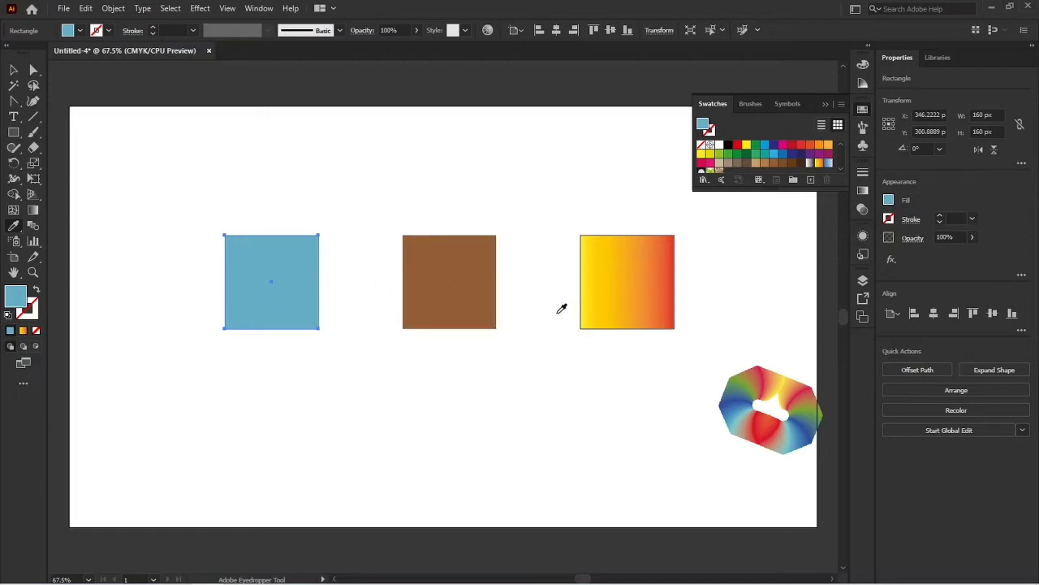
click(595, 264)
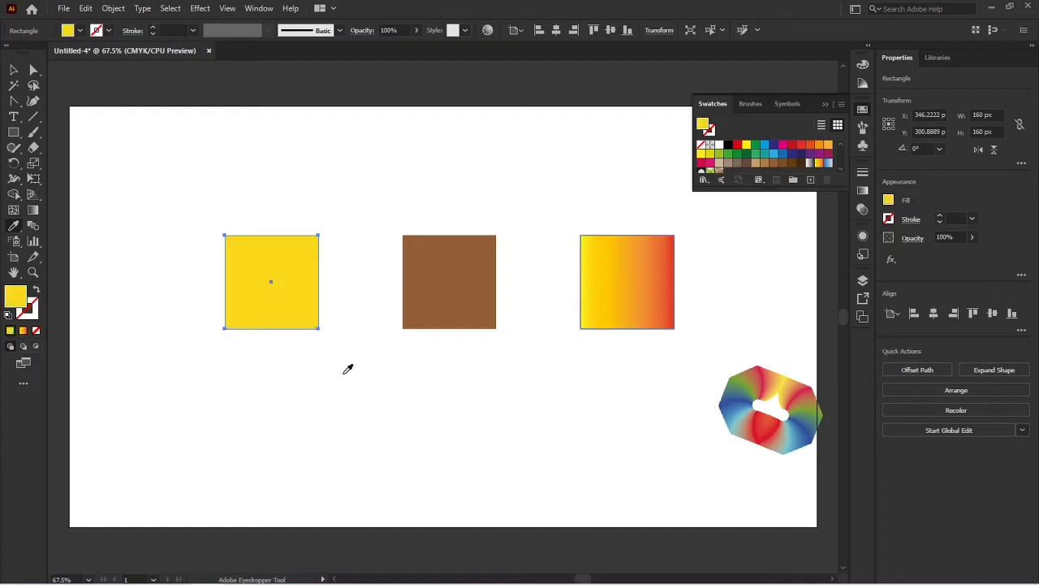
key(v)
click(308, 333)
click(313, 324)
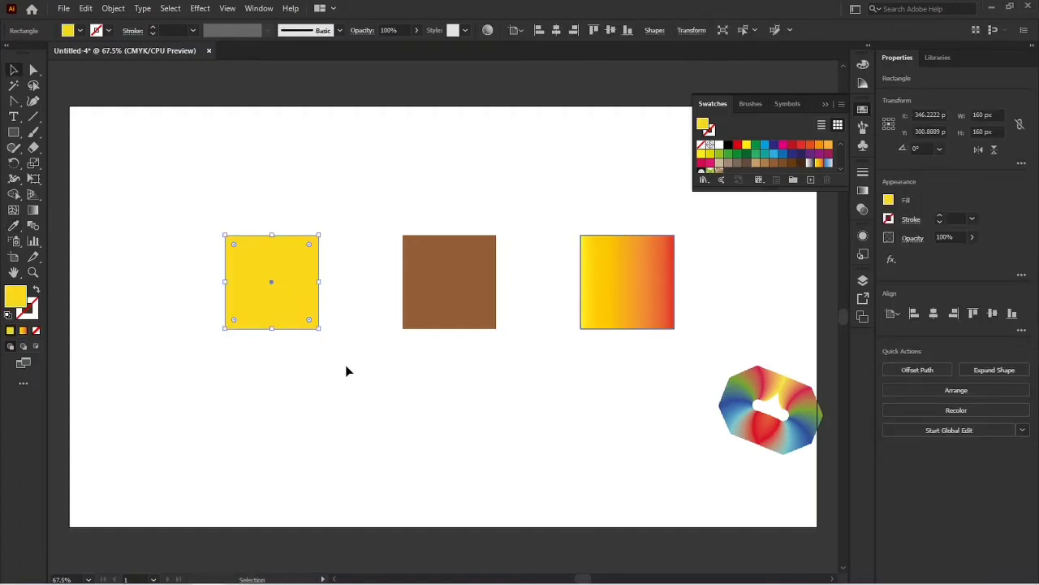
- Fill the brown middle square with only an orange picked from within the gradient square using the Eyedropper, and deselect it
click(458, 322)
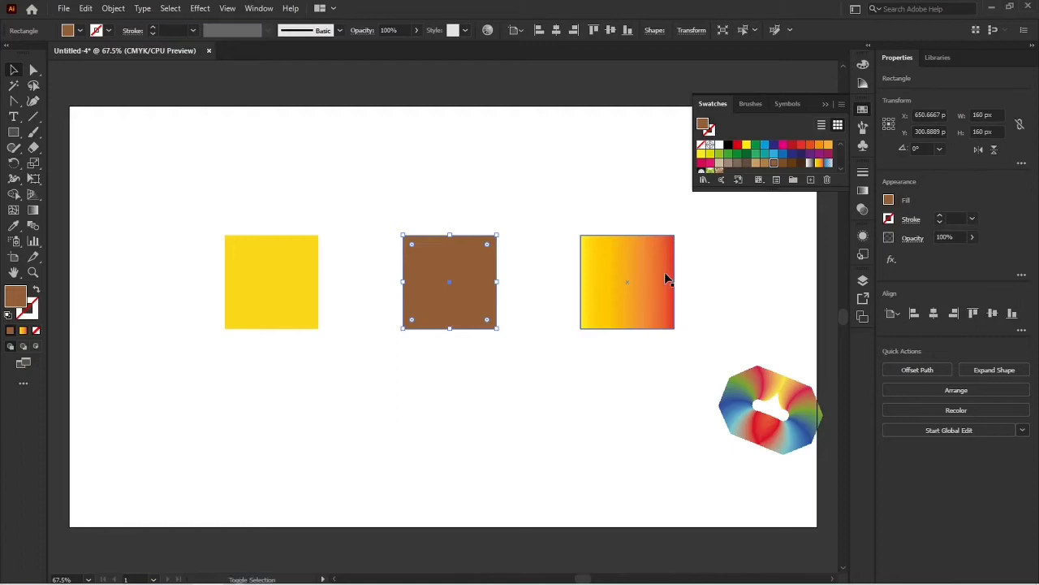
key(i)
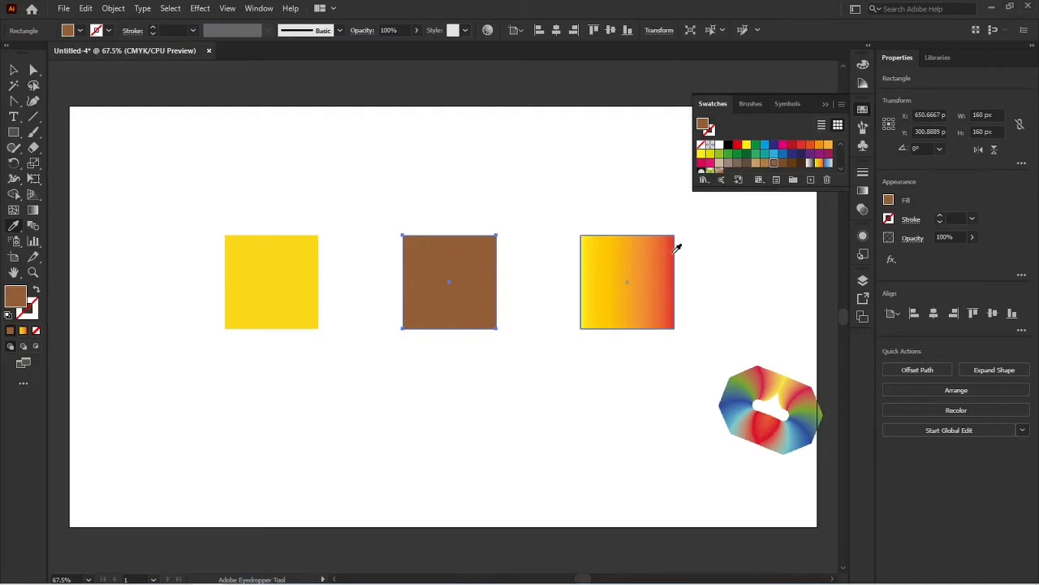
click(674, 253)
click(657, 274)
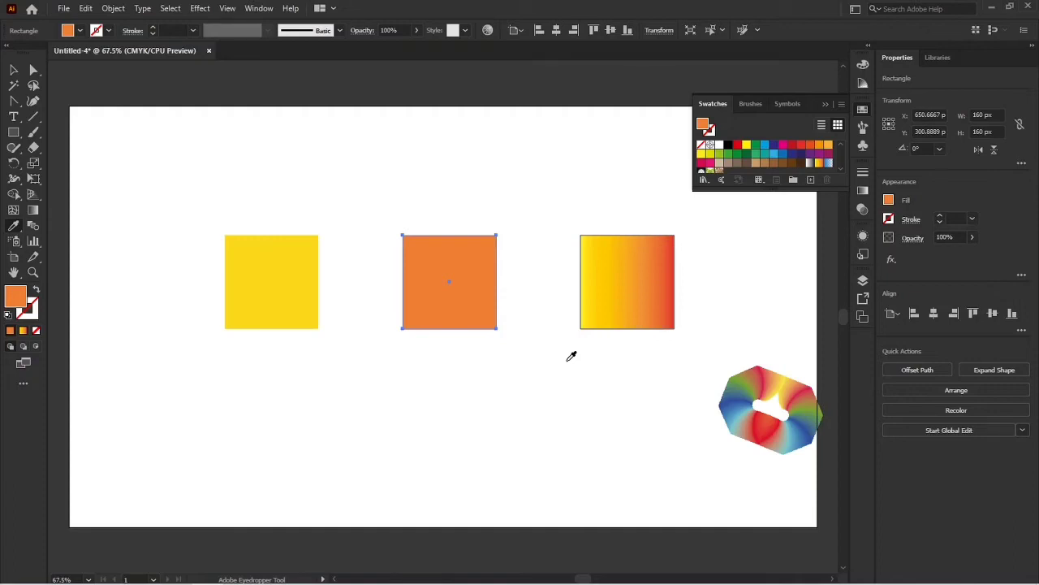
key(v)
click(577, 422)
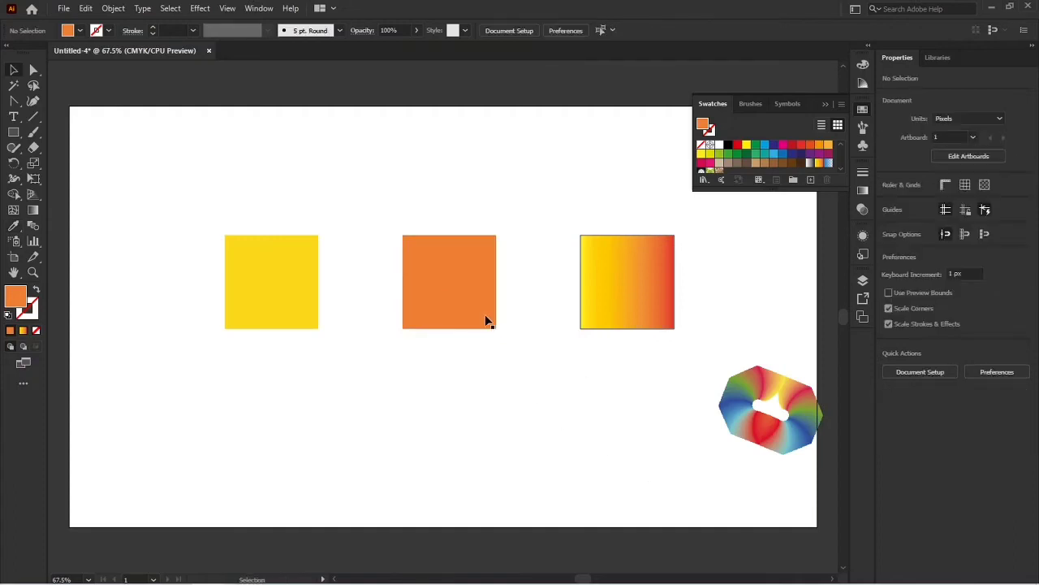
- Add a black stroke with a 4 pt weight to the orange middle square
click(488, 322)
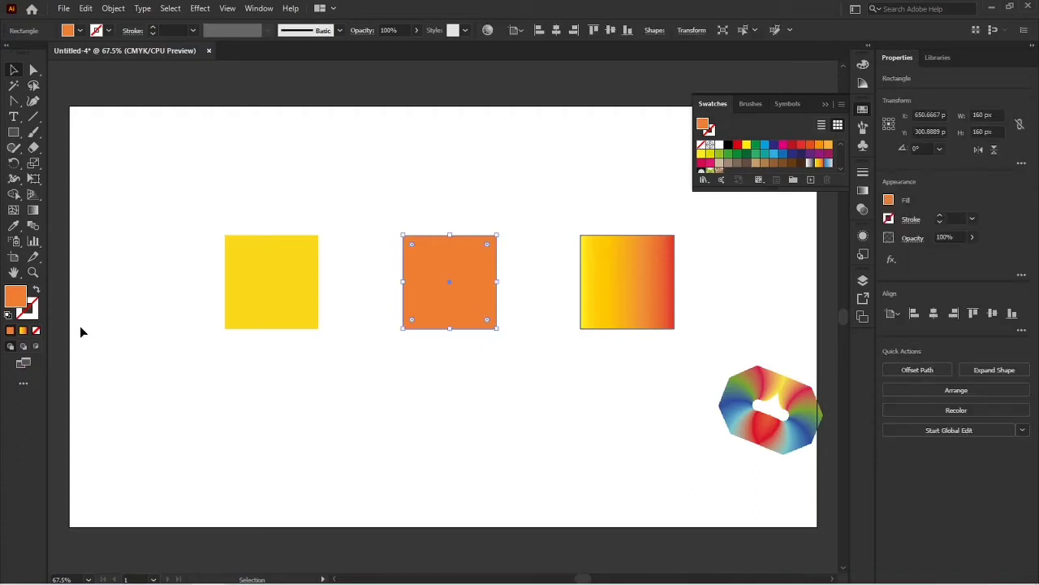
click(28, 310)
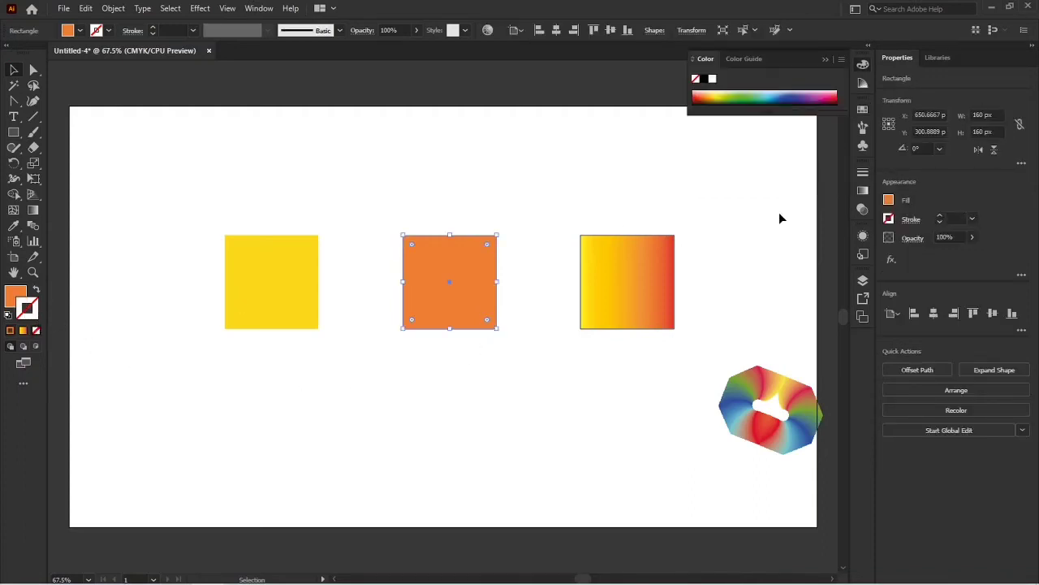
click(911, 219)
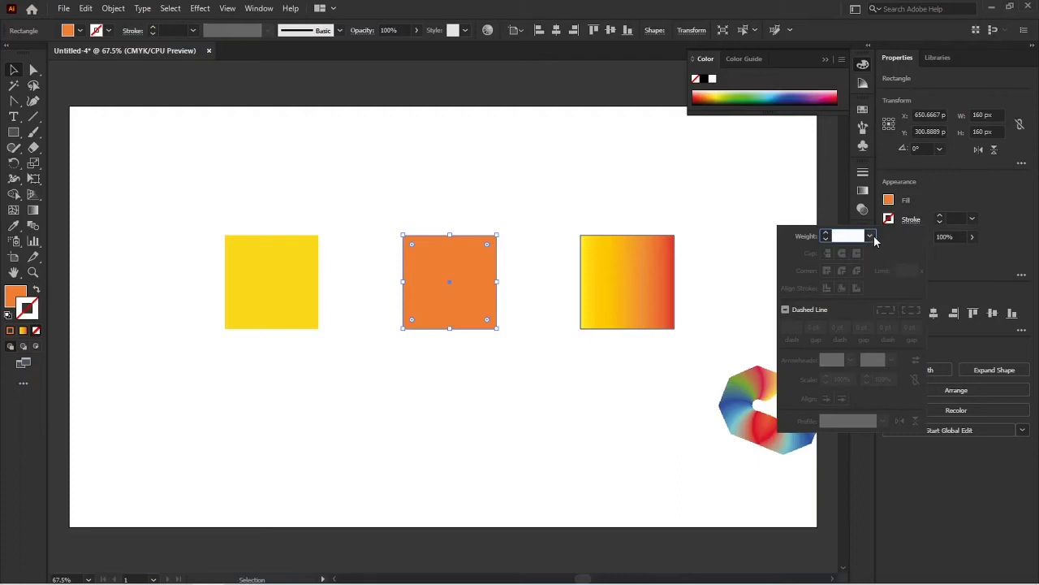
click(870, 235)
click(890, 320)
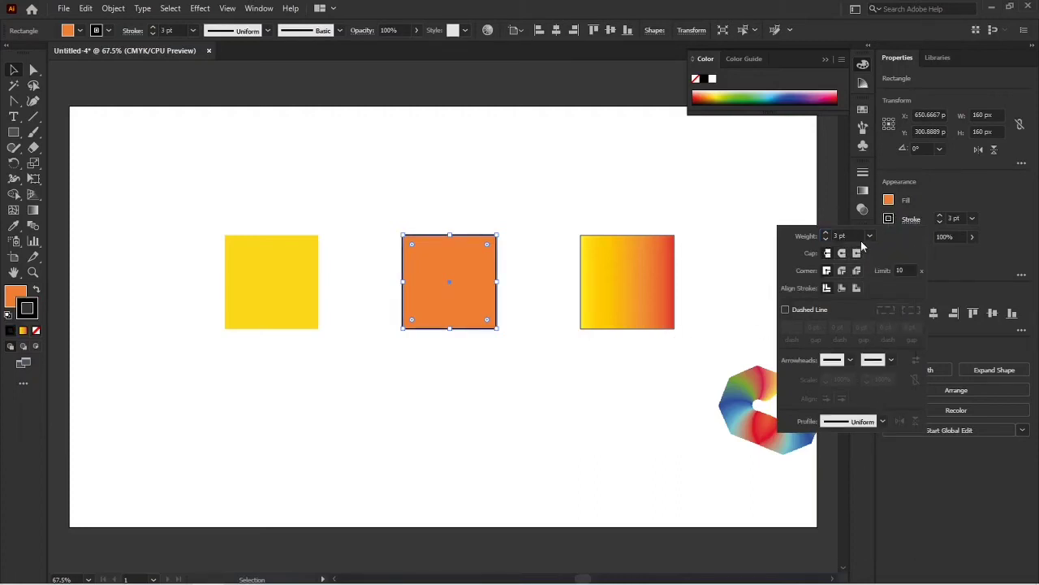
click(870, 236)
click(892, 333)
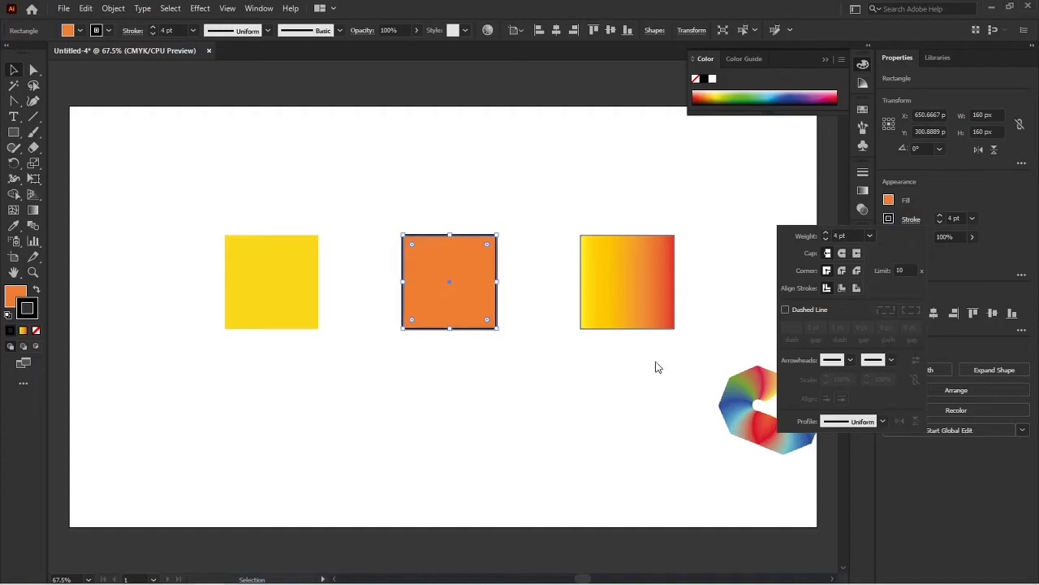
- Make the orange square's stroke a dashed line, and deselect the square
click(950, 190)
click(910, 219)
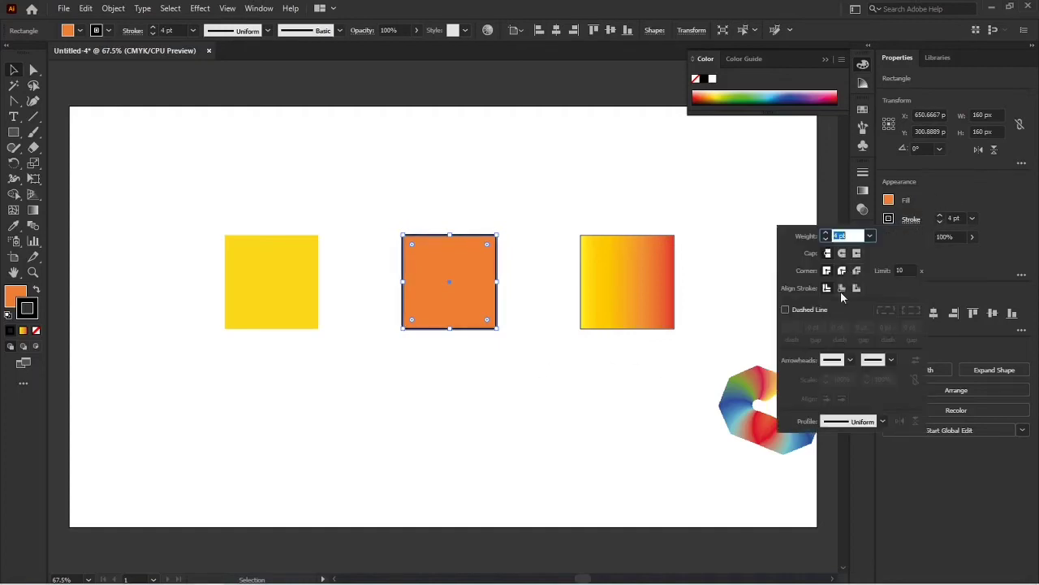
click(785, 310)
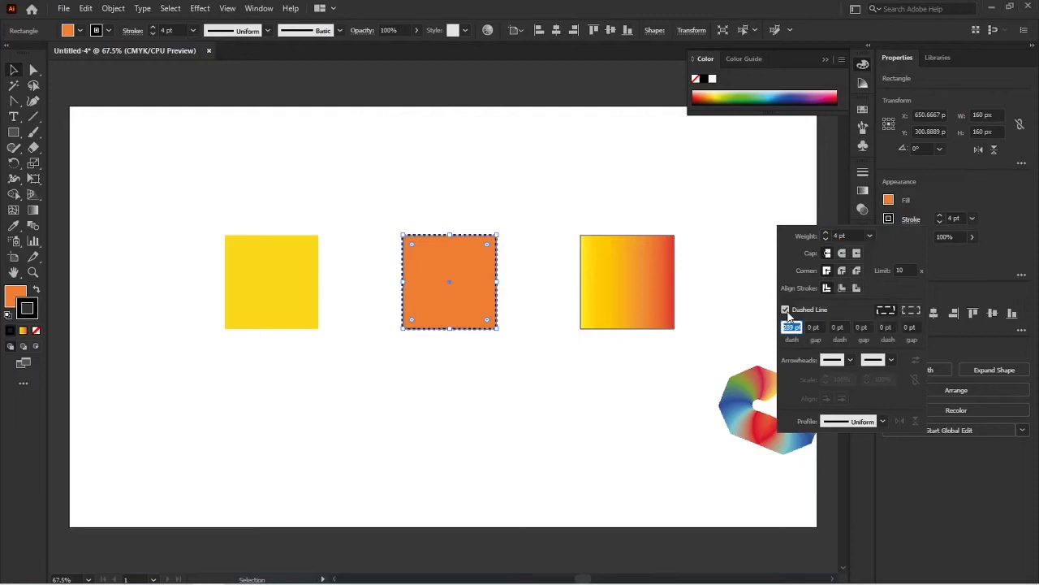
click(497, 390)
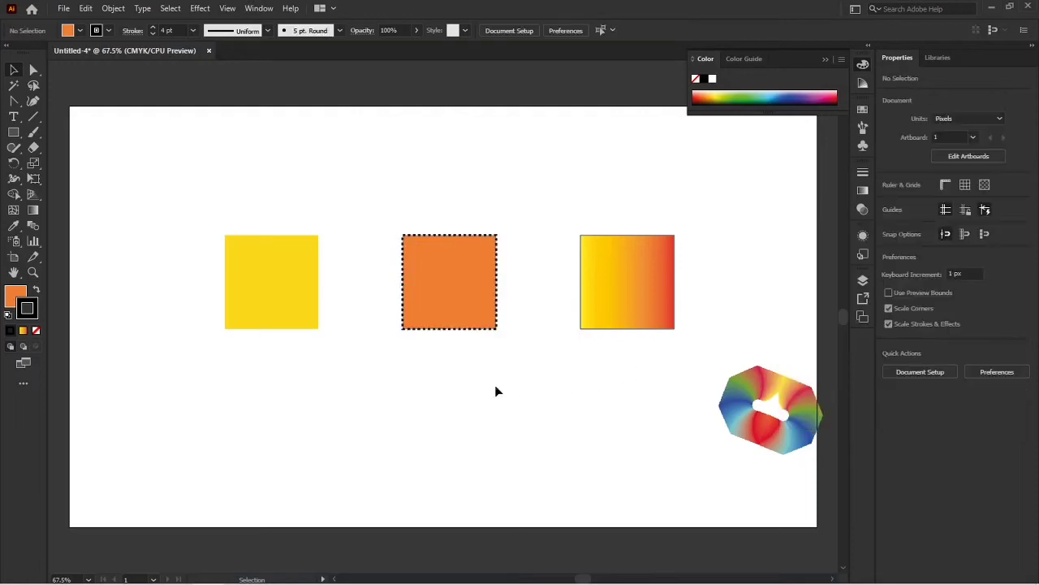
- Draw a square about 162 px wide below the orange one and give it the default white fill and 1 pt black stroke
click(14, 133)
drag(429, 365, 524, 459)
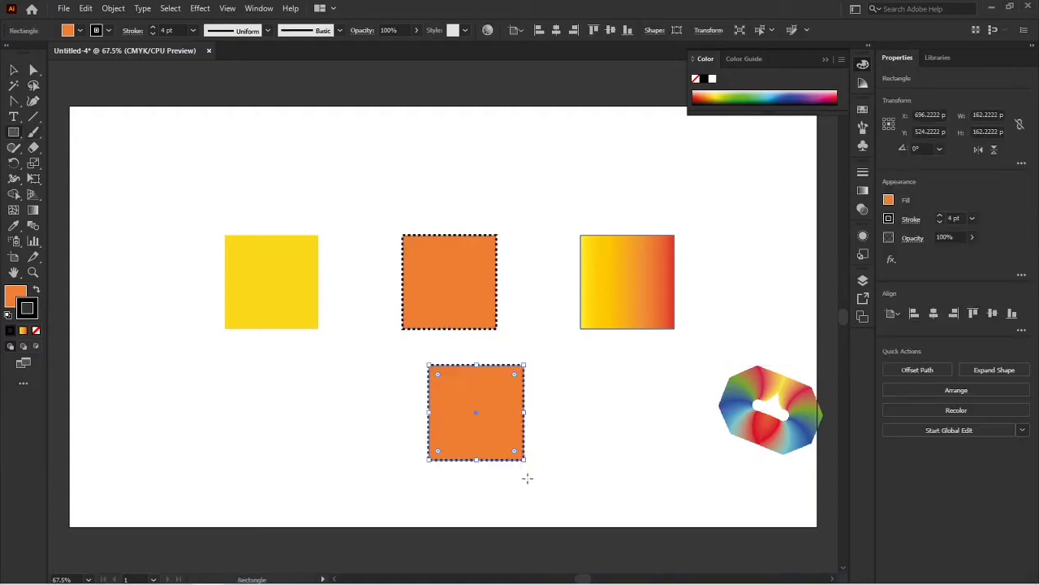
key(d)
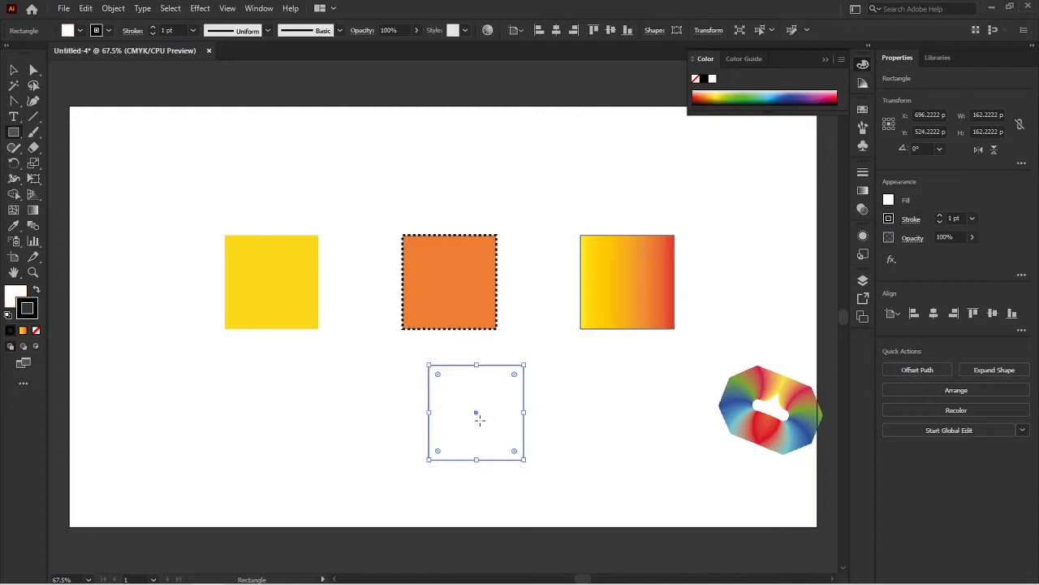
- Move the new white square so it is centered directly below the dashed orange square, and deselect it
key(v)
click(527, 430)
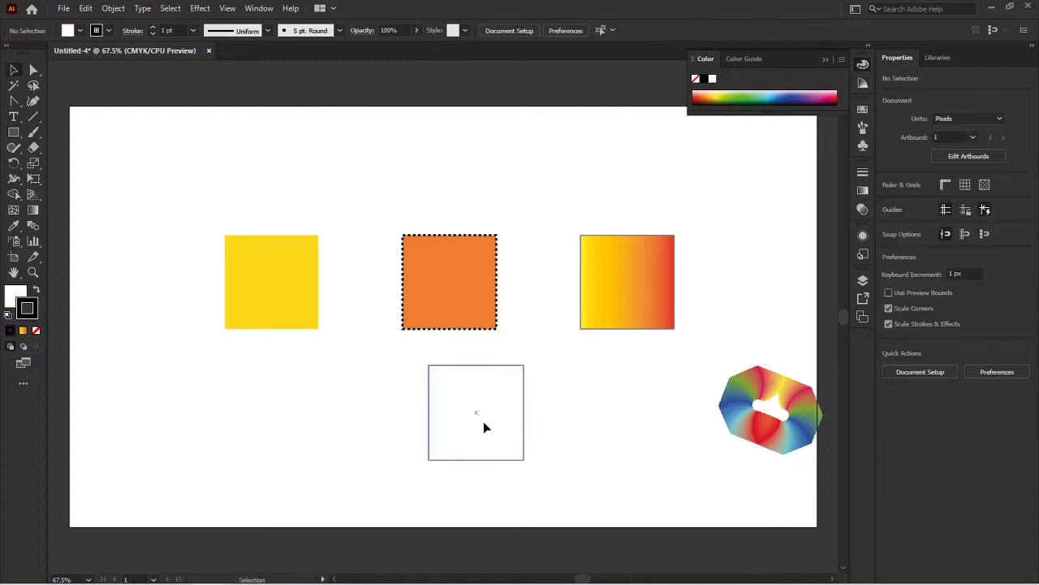
drag(483, 423, 468, 423)
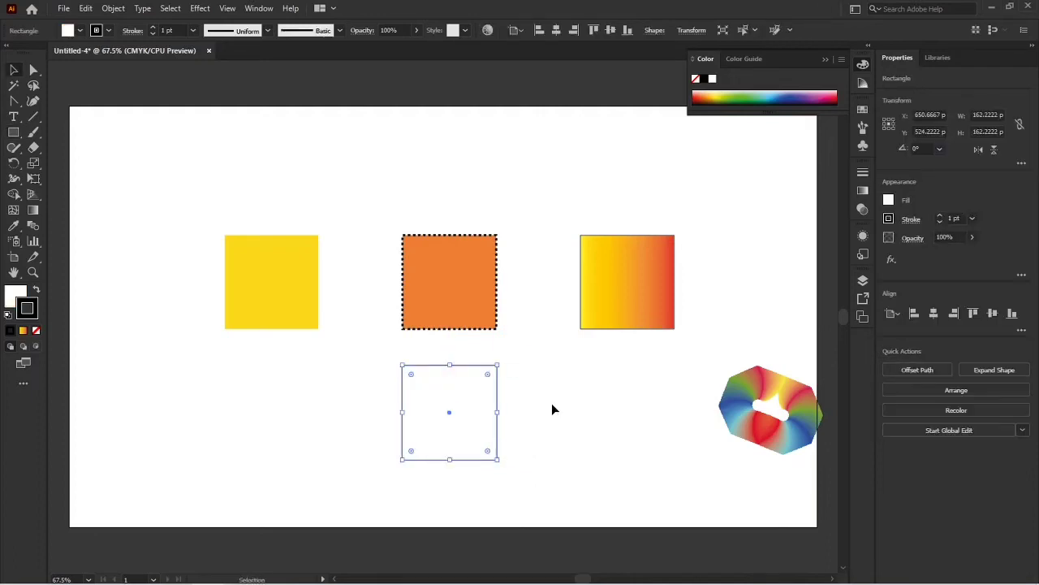
click(552, 406)
- Copy the dashed orange square's fill and stroke to the white square with the Eyedropper, and undo it
click(483, 439)
key(i)
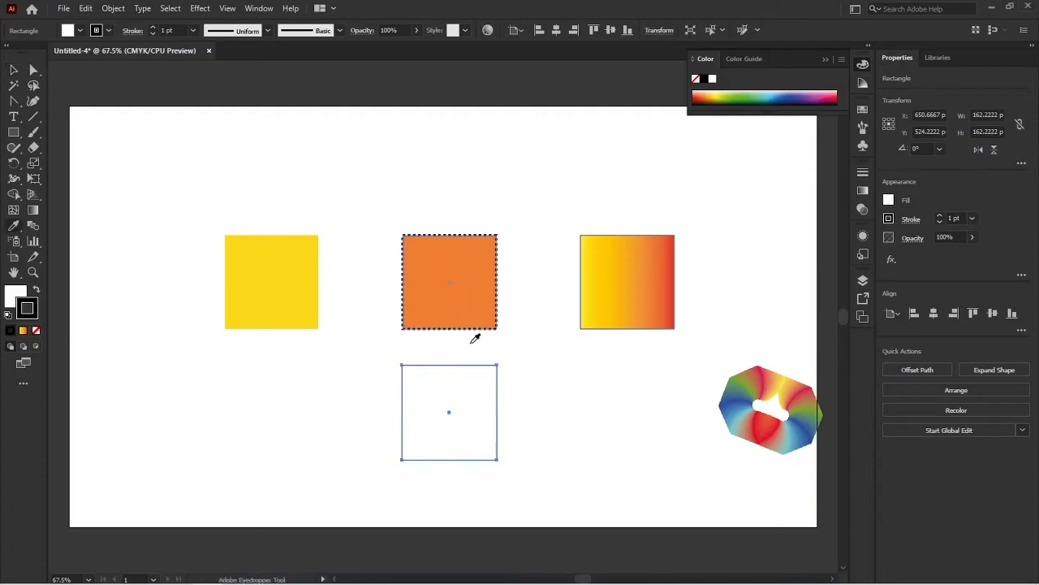
click(453, 274)
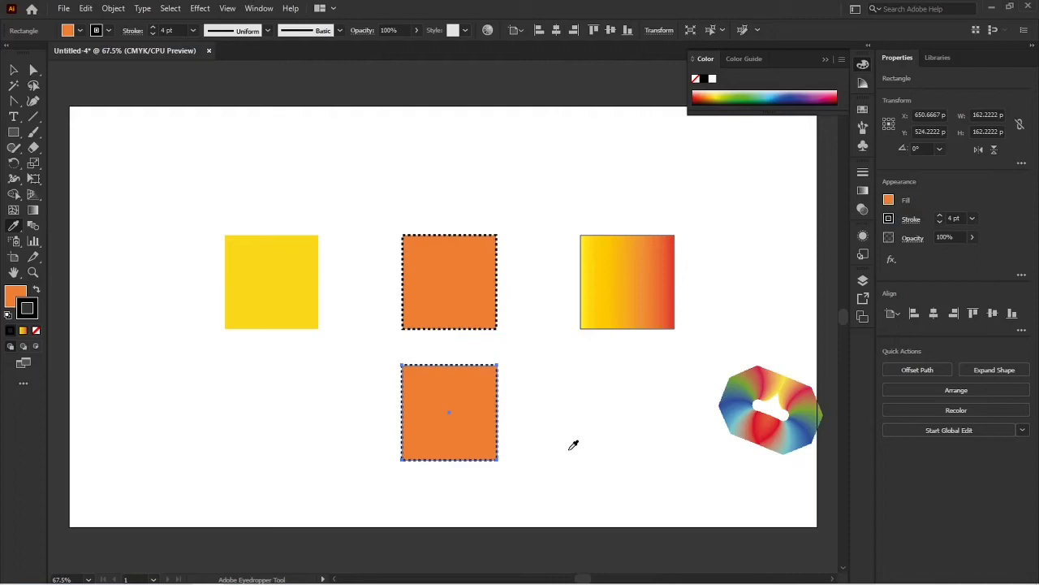
click(570, 448)
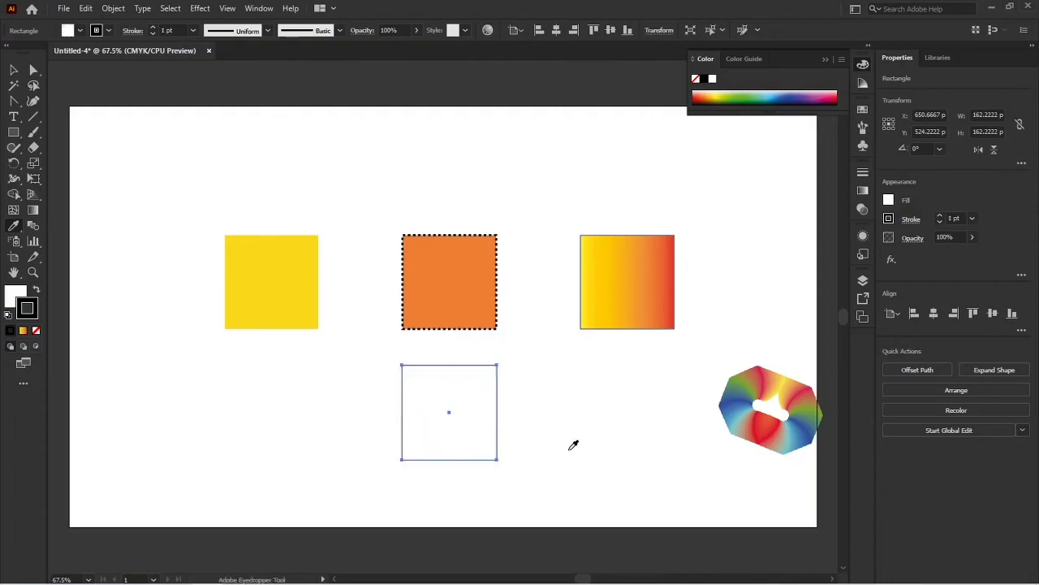
- Remove the white square's stroke and make the fill the active attribute
click(12, 296)
click(33, 312)
click(36, 331)
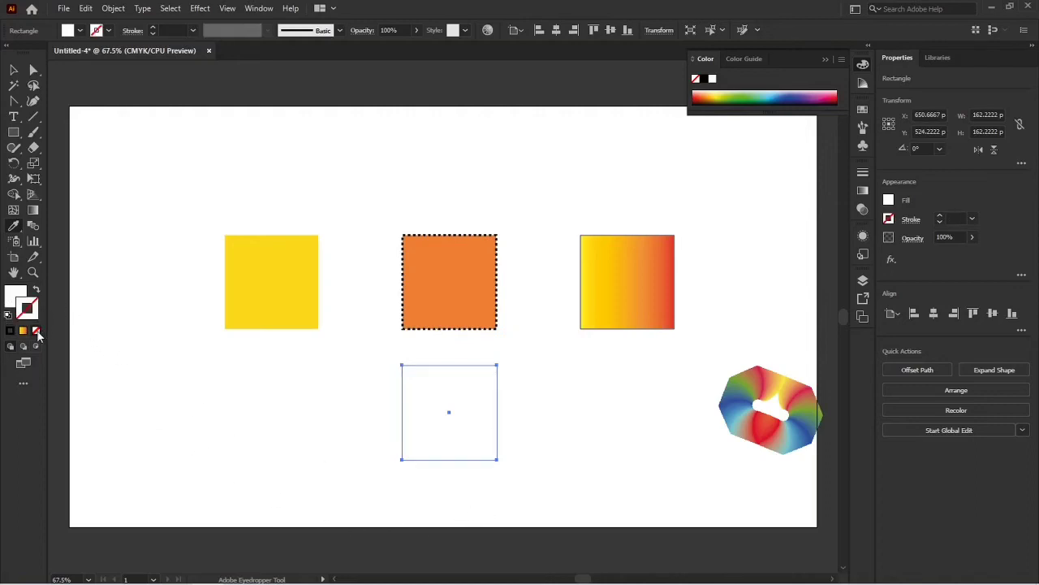
click(7, 299)
- Sample the full appearance of the orange square and the gradient square onto the lower square with the Eyedropper, and undo all the samples
click(447, 296)
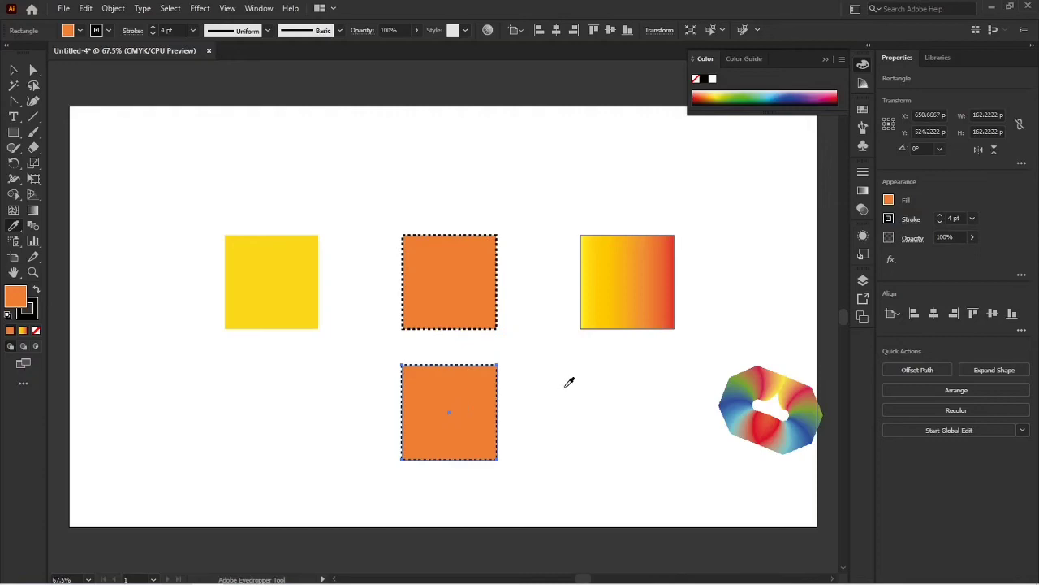
click(622, 279)
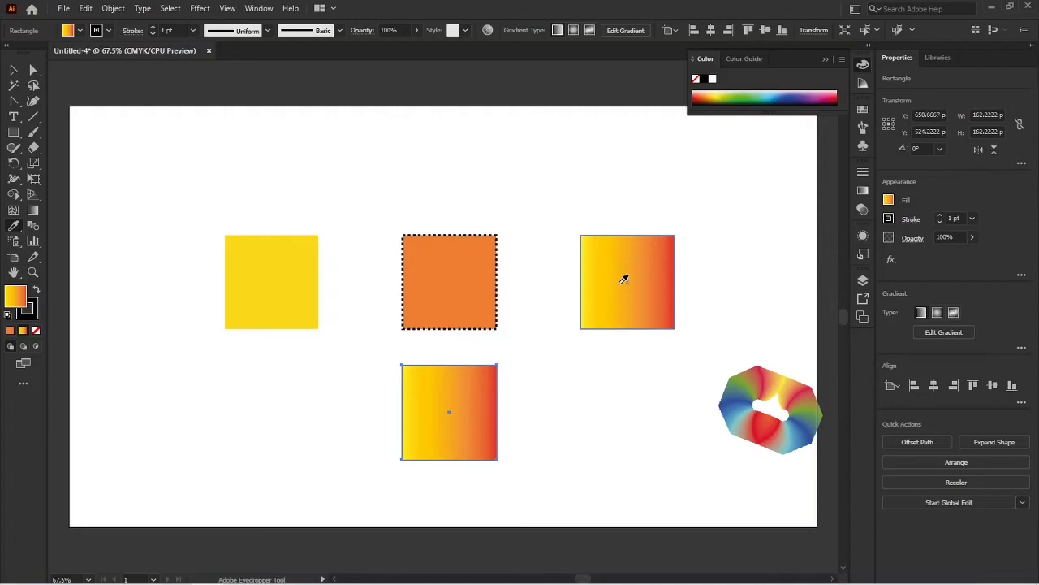
click(489, 283)
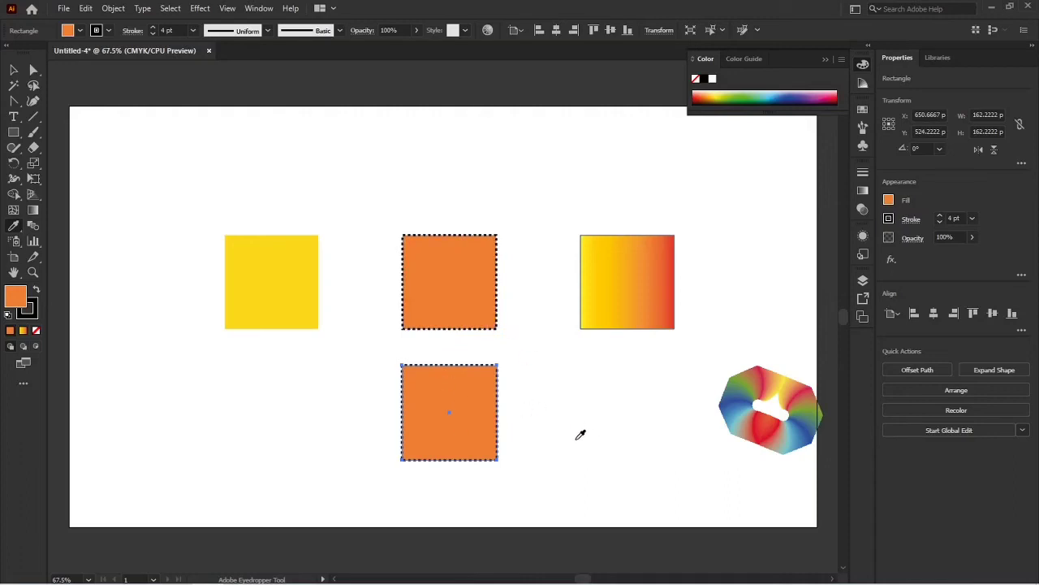
key(ctrl+z)
key(ctrl+z)
key(ctrl+z)
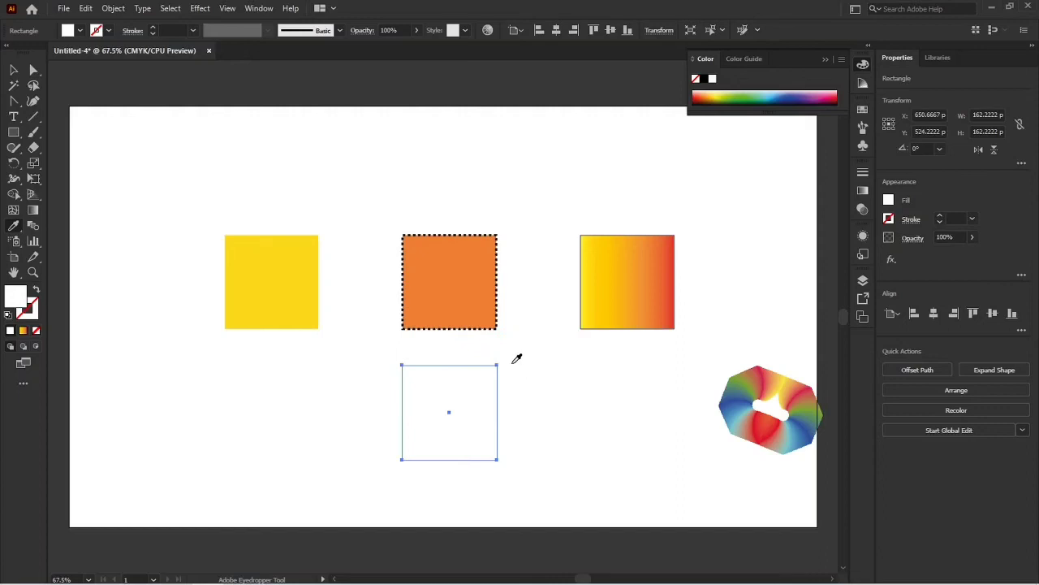
- Fill the lower square with only the orange square's color, without its dashed stroke, using the Eyedropper, and deselect it
click(468, 294)
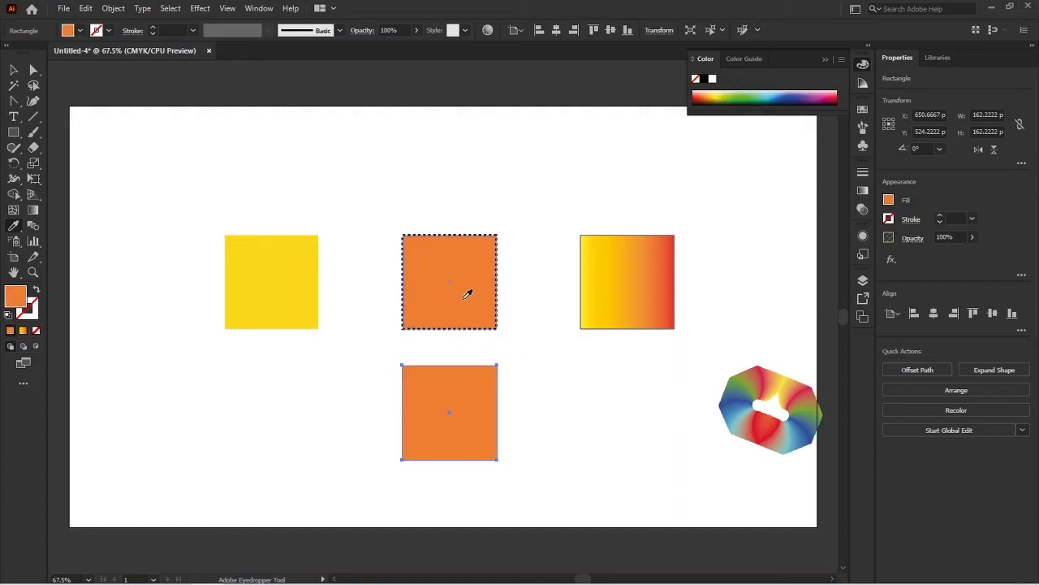
key(ctrl)
click(559, 415)
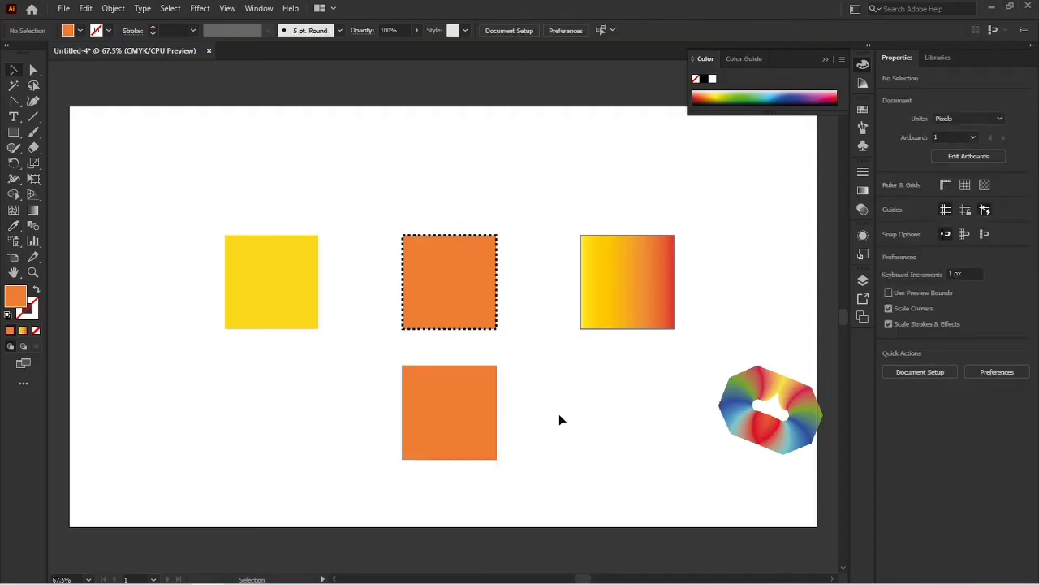
- Apply the dashed orange square's full appearance to the lower square with the Eyedropper, and replace it with the gradient square's fill and stroke
click(493, 418)
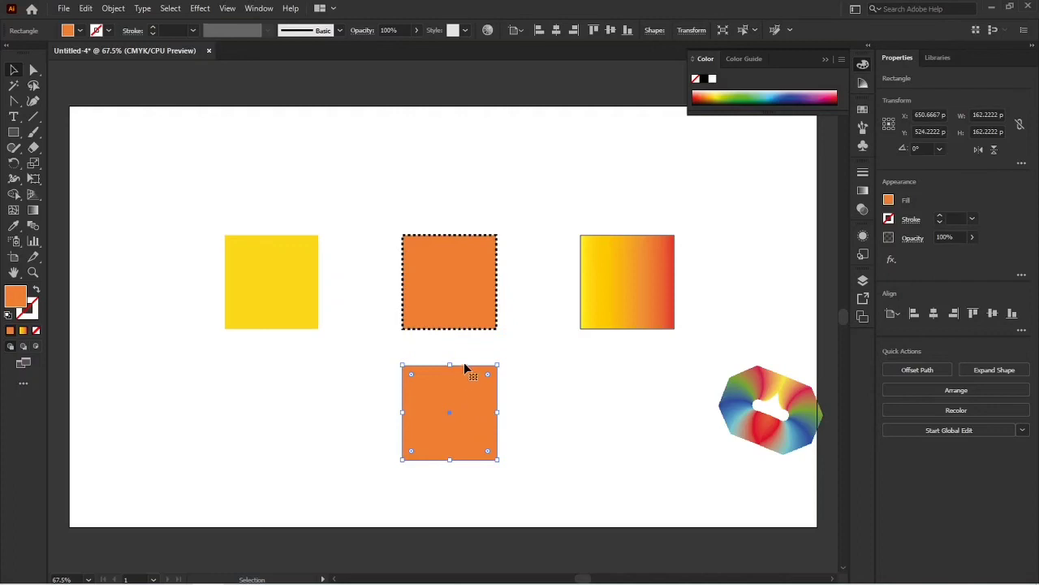
key(i)
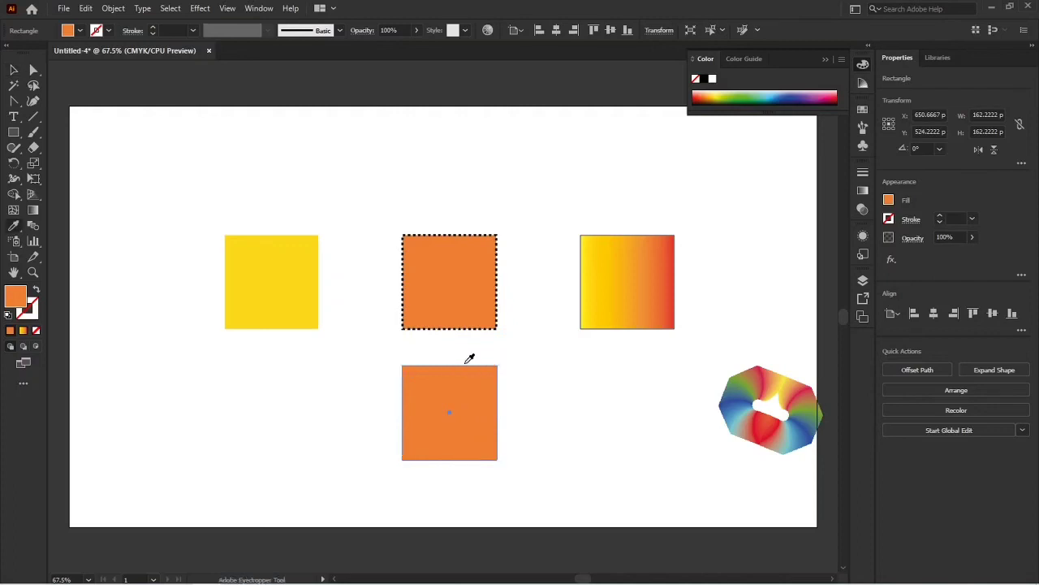
click(455, 303)
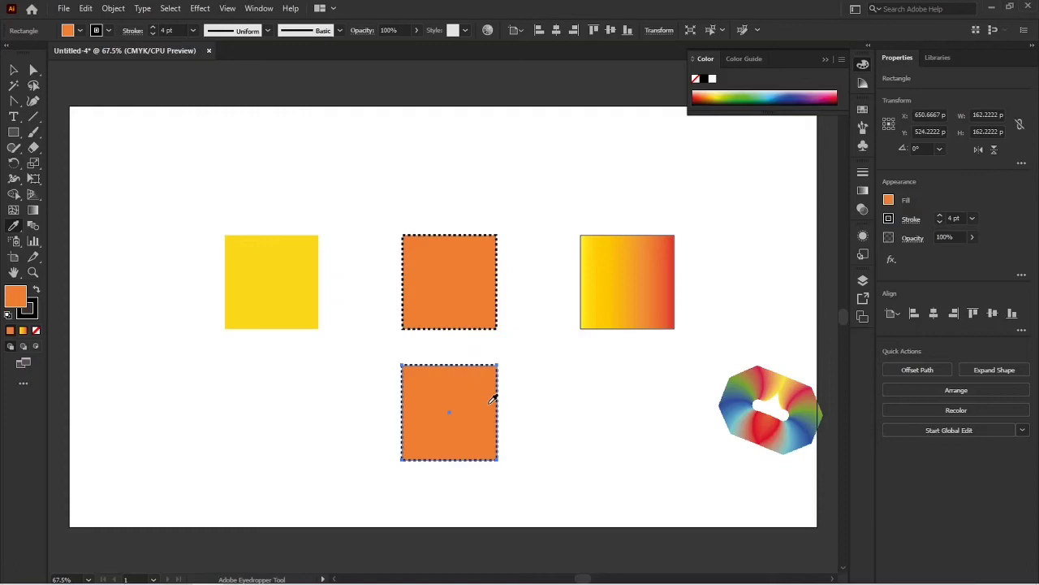
click(614, 281)
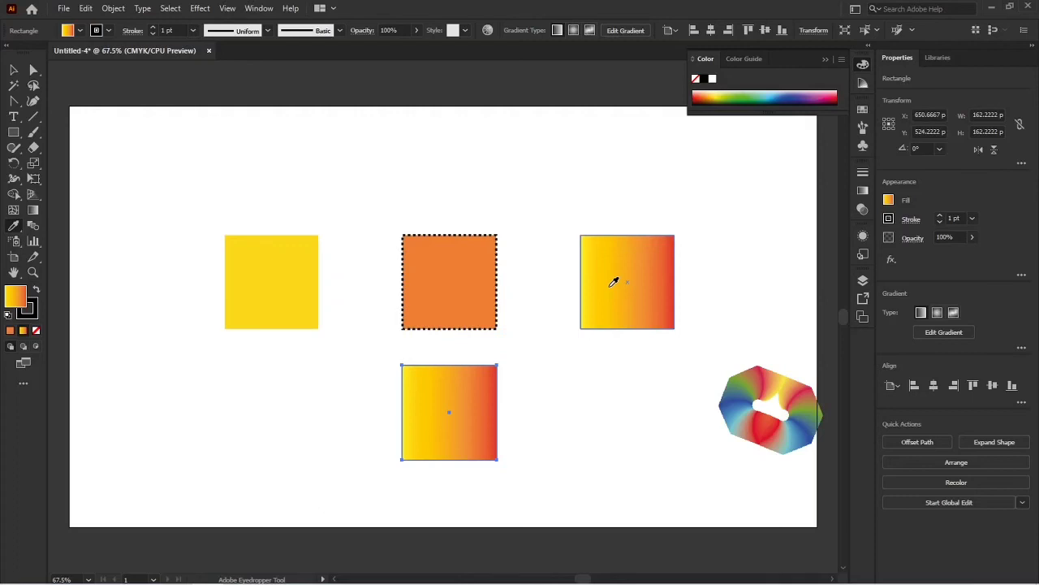
- In the Eyedropper options, turn off every attribute the tool picks up, including Transparency, Focal Fill, Focal Stroke, Character Style and Paragraph Style
double_click(13, 227)
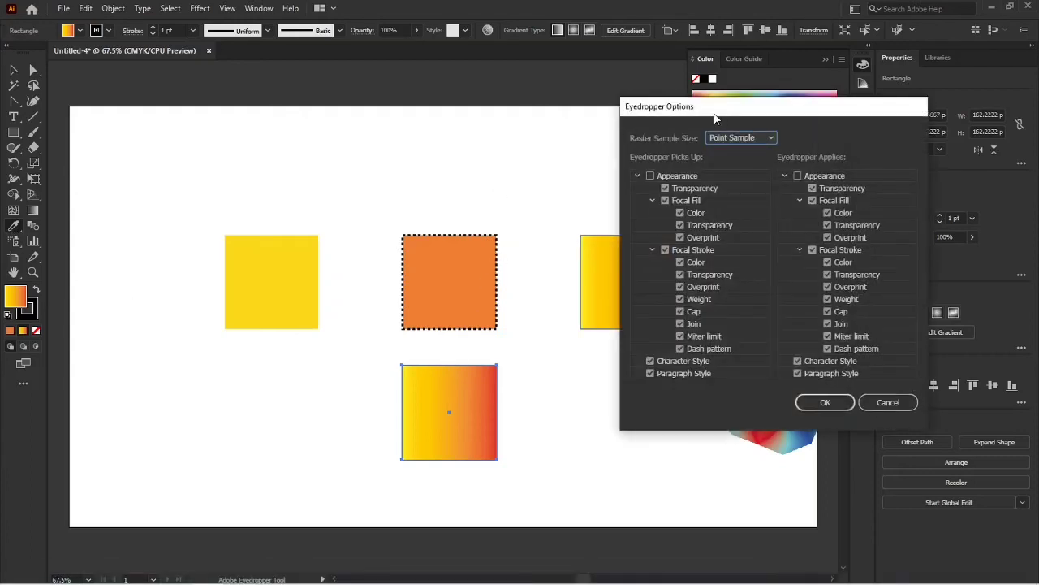
drag(728, 106, 549, 162)
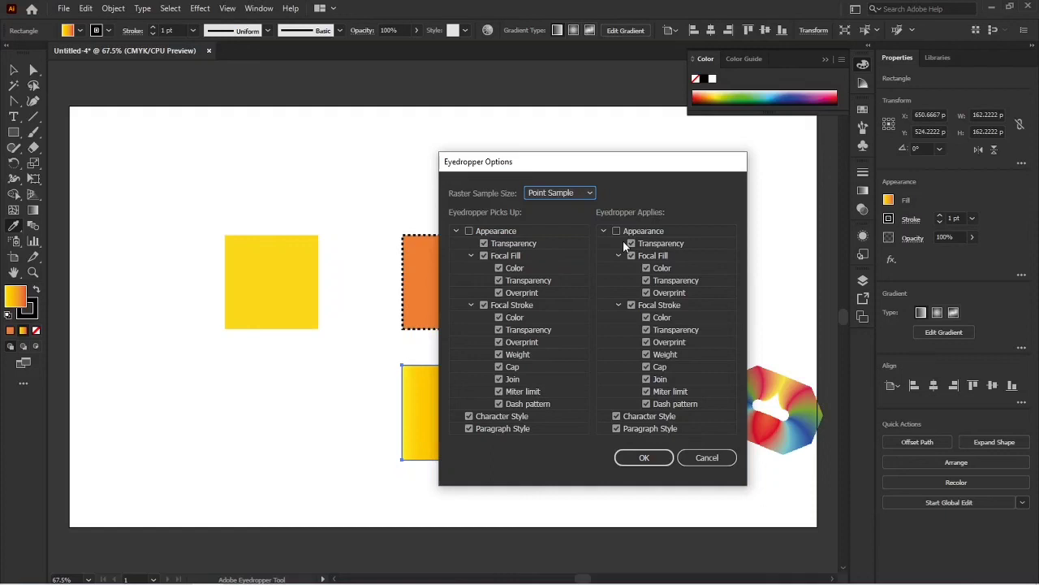
click(484, 242)
click(484, 255)
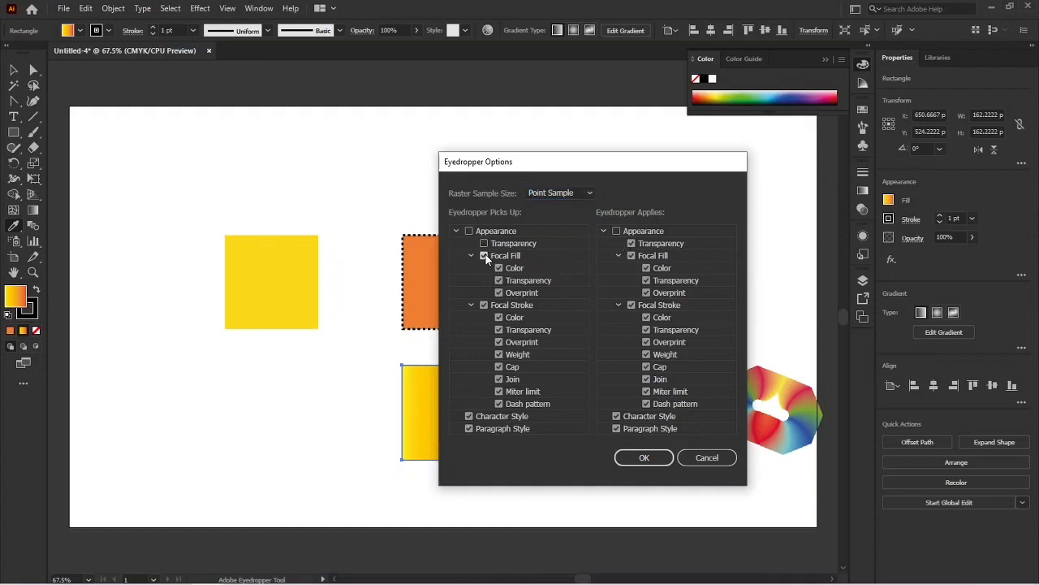
click(484, 305)
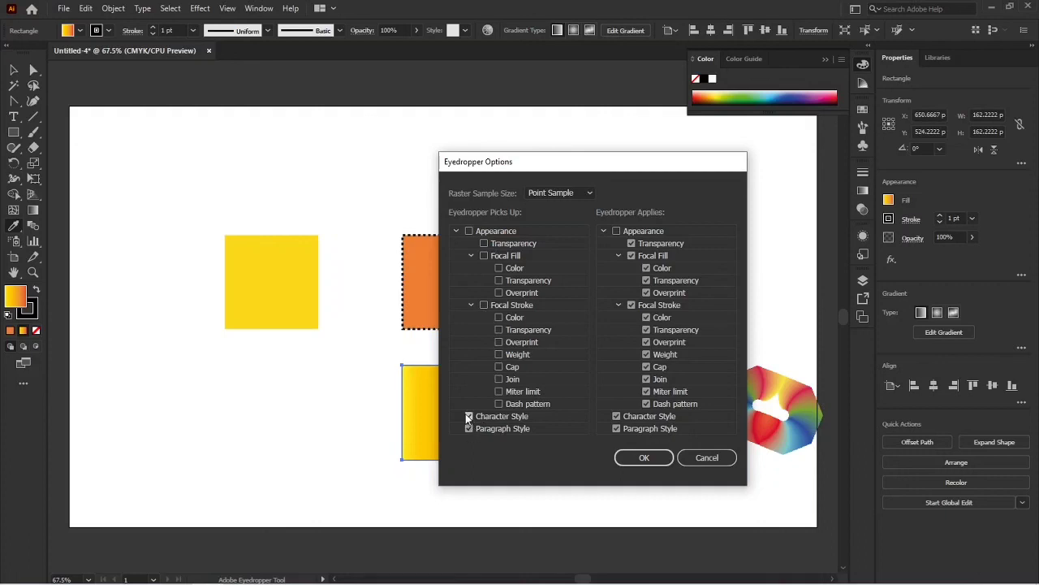
click(471, 427)
- Turn off every attribute the Eyedropper applies, from Transparency through Paragraph Style, and confirm the options
click(632, 244)
click(631, 256)
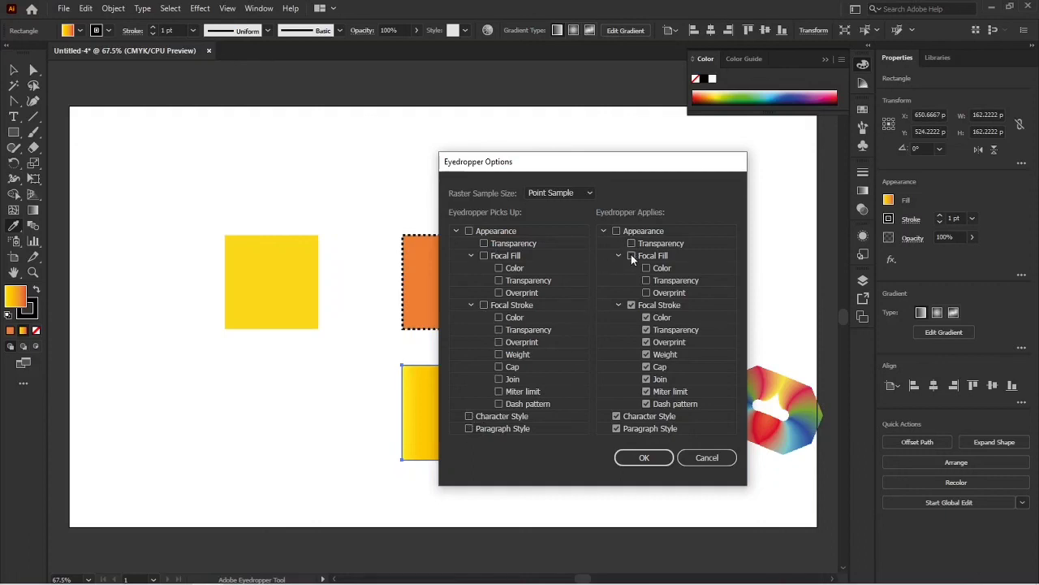
click(632, 305)
click(616, 416)
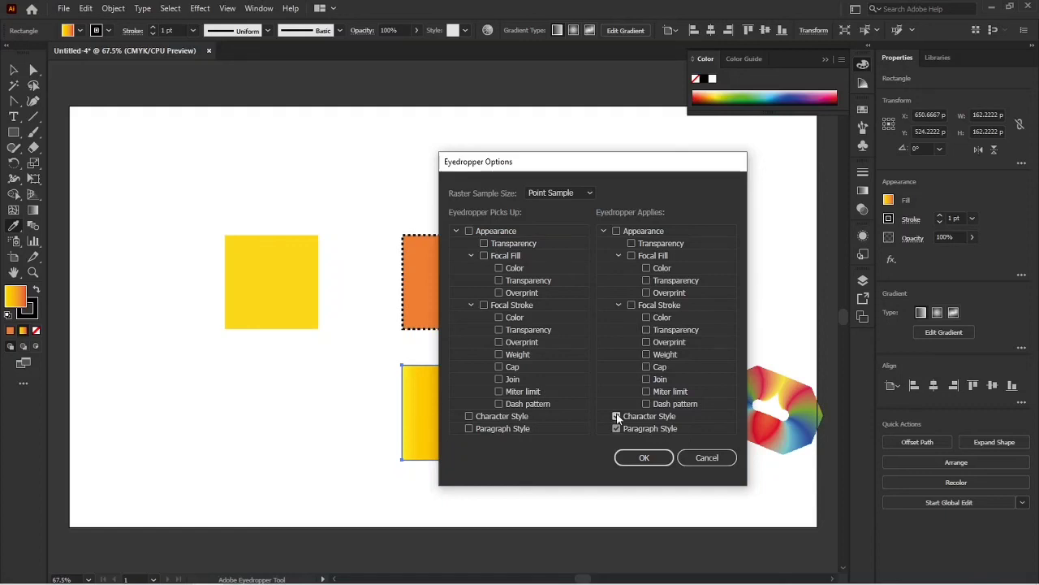
click(616, 428)
click(632, 460)
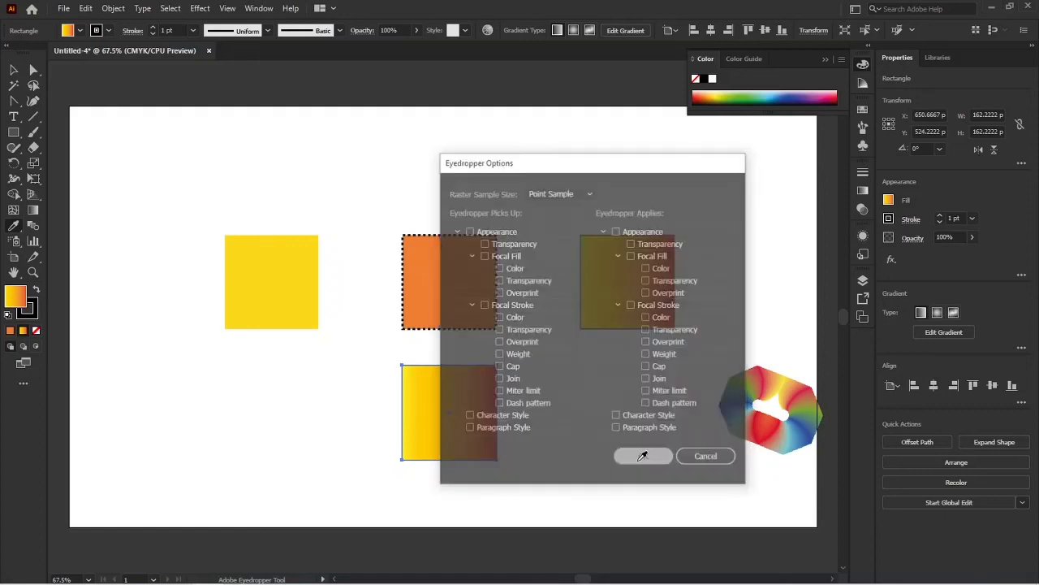
- Reselect the lower gradient square and set the Eyedropper options to pick up and apply only the Focal Fill Color
key(v)
click(542, 401)
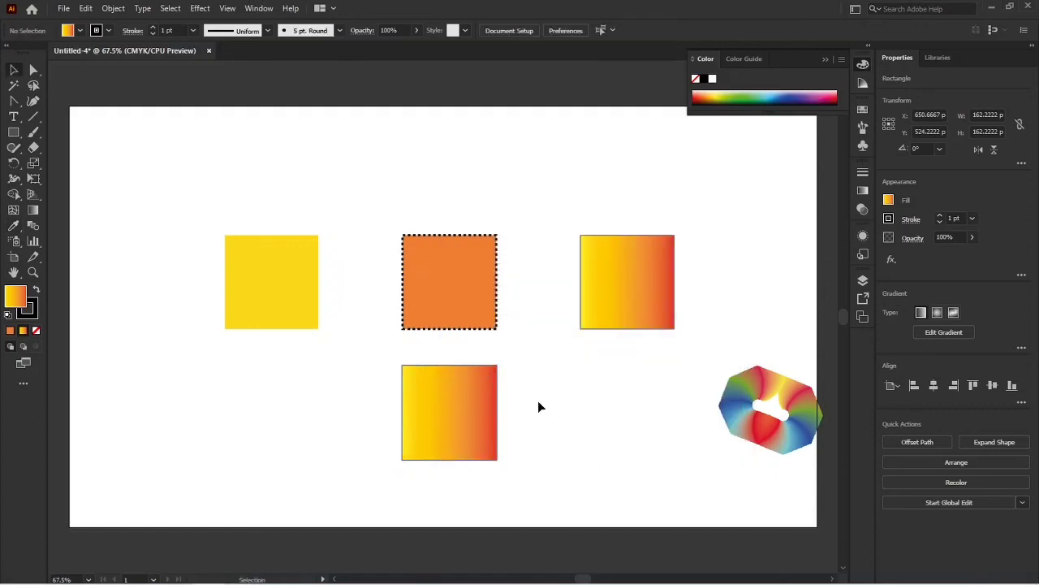
click(475, 409)
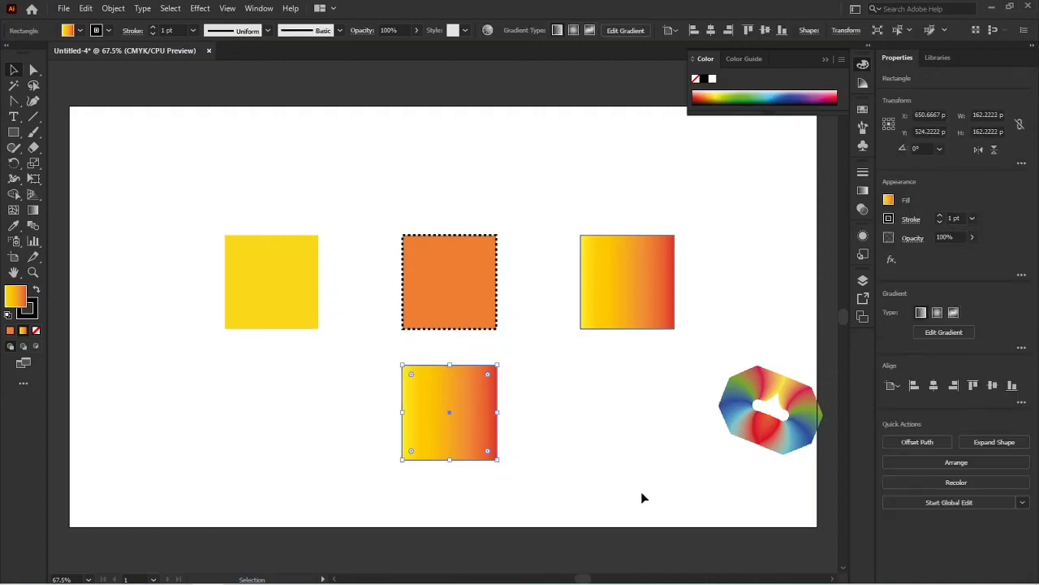
click(13, 227)
double_click(13, 227)
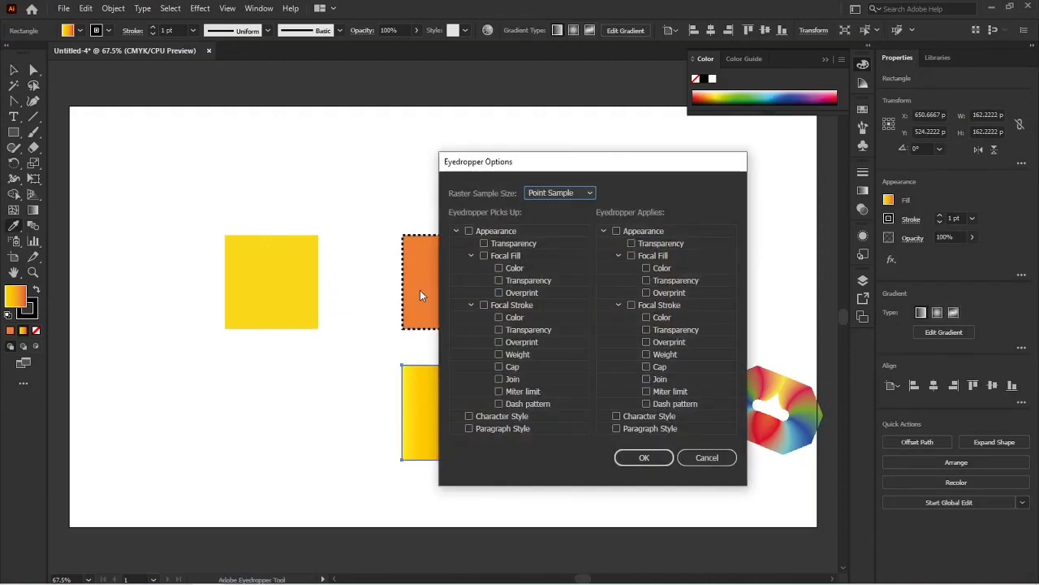
click(499, 268)
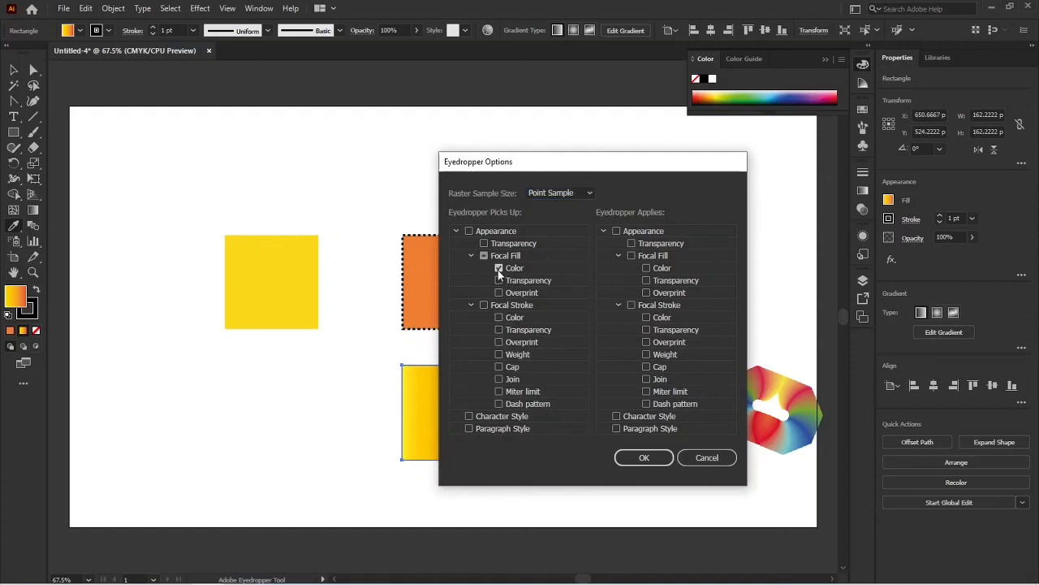
click(646, 268)
click(658, 457)
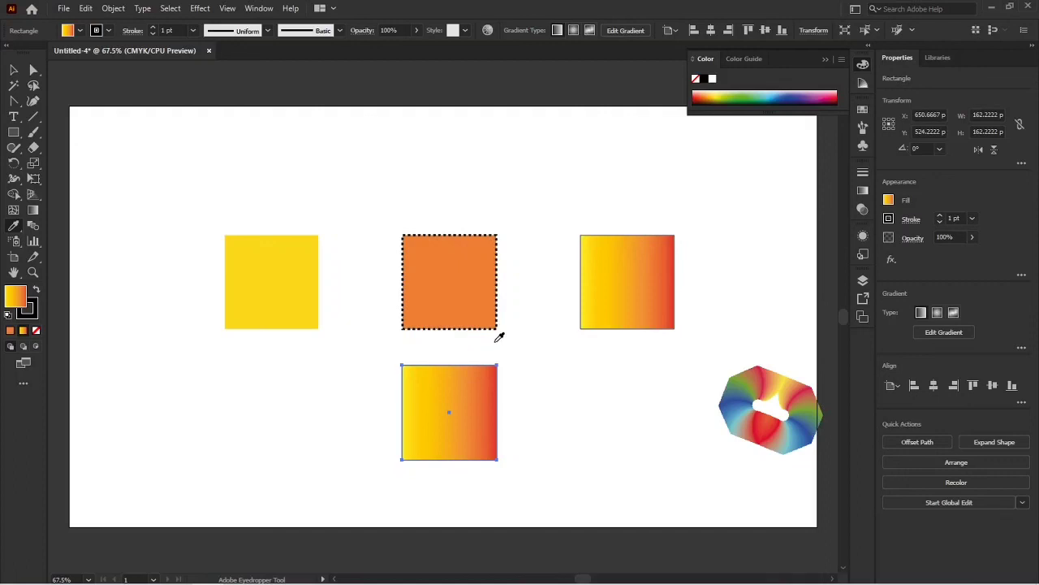
- Reselect the lower gradient square and apply the dashed orange square's fill color to it with the Eyedropper
key(v)
click(597, 399)
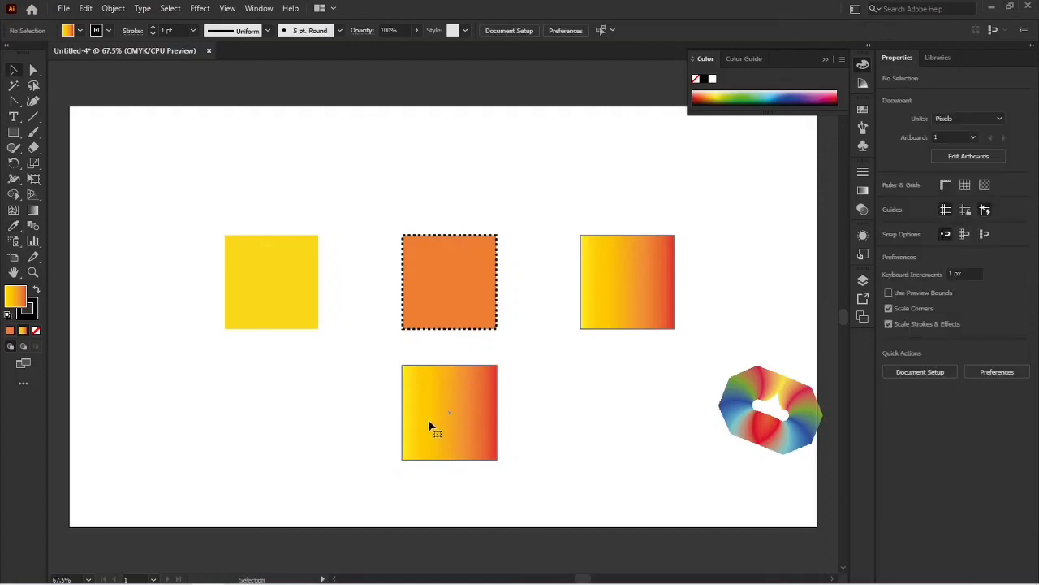
click(431, 423)
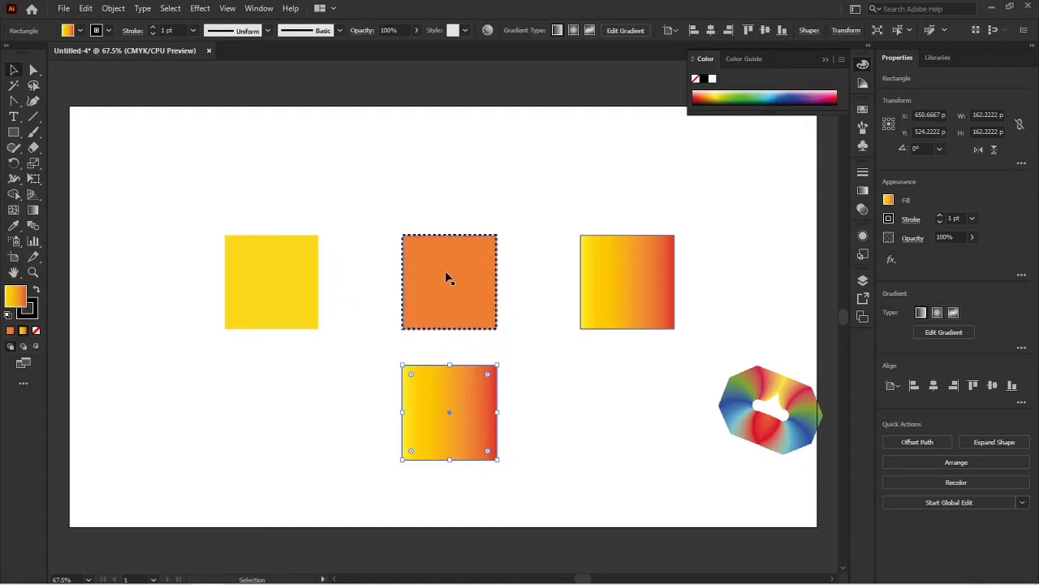
key(i)
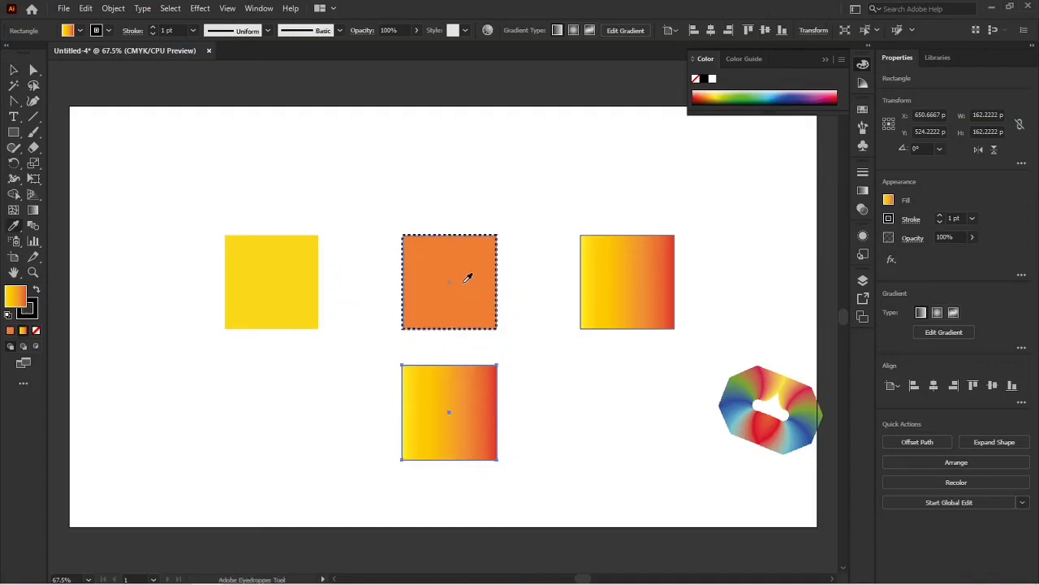
click(458, 281)
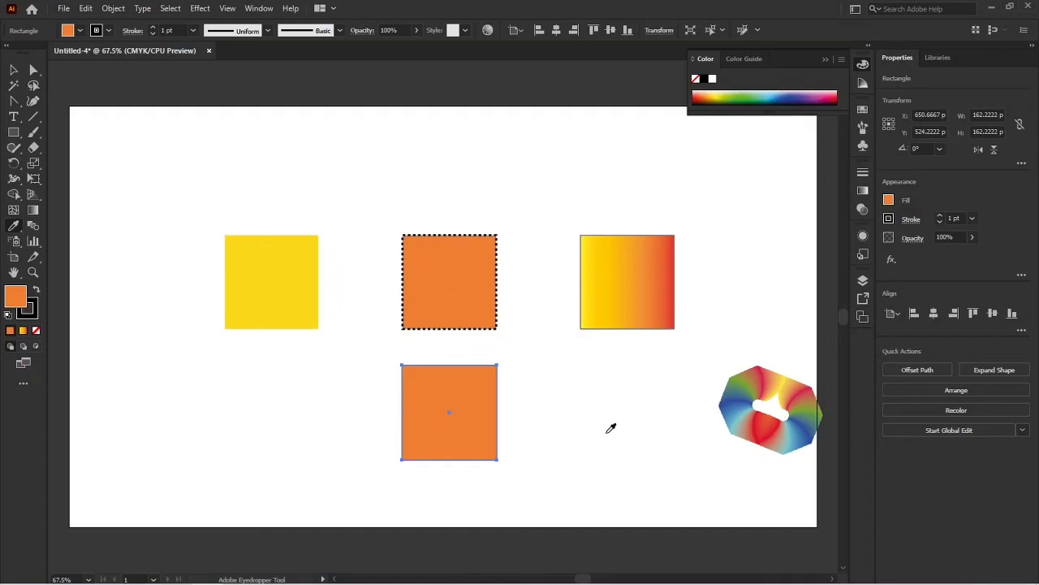